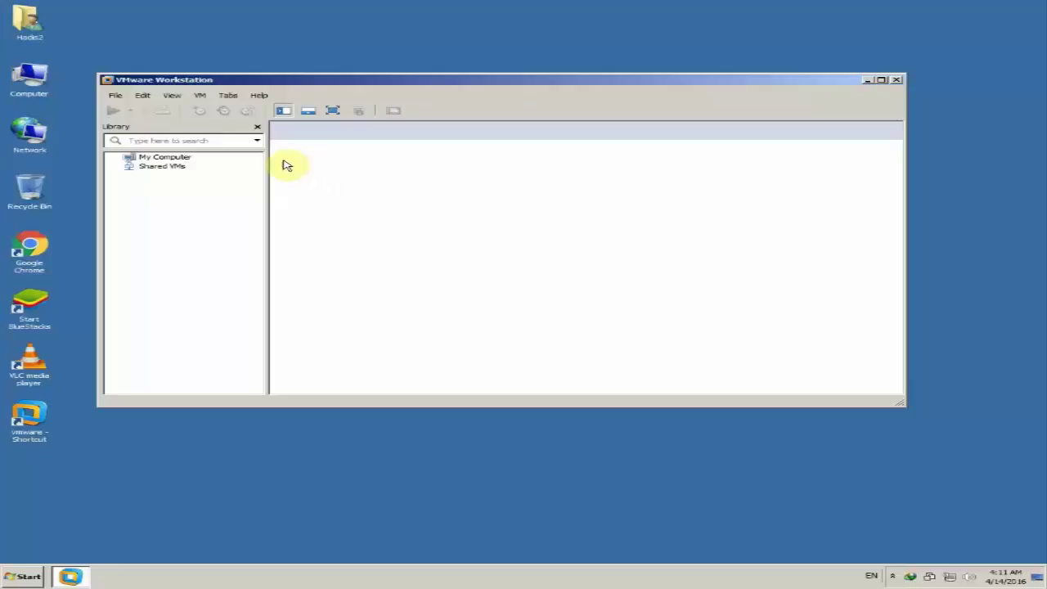
Open the Computer window to see the host's drives C: to H: and the DVD RW drive
{"action": "double_click", "coordinate": [28, 80]}
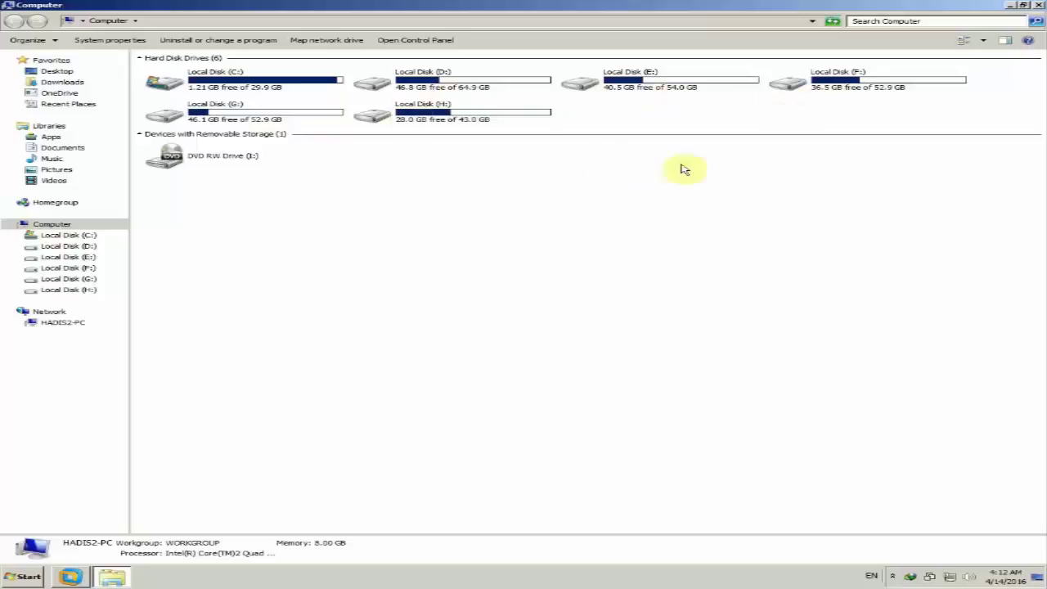
On Local Disk (G:), create a new folder named 'Windows Server 2012'
{"action": "double_click", "coordinate": [286, 116]}
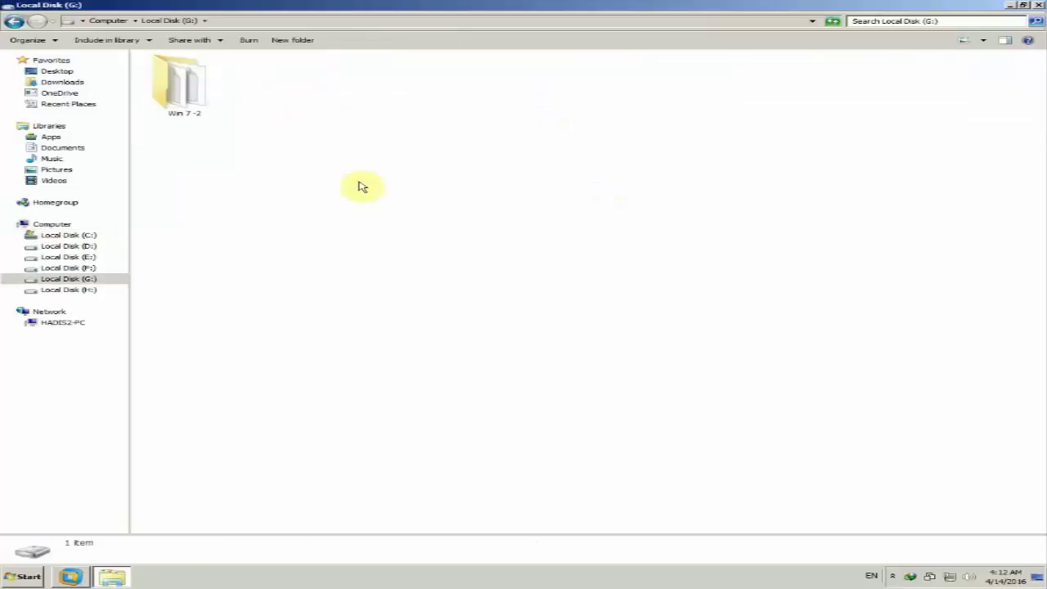
{"action": "right_click", "coordinate": [328, 146]}
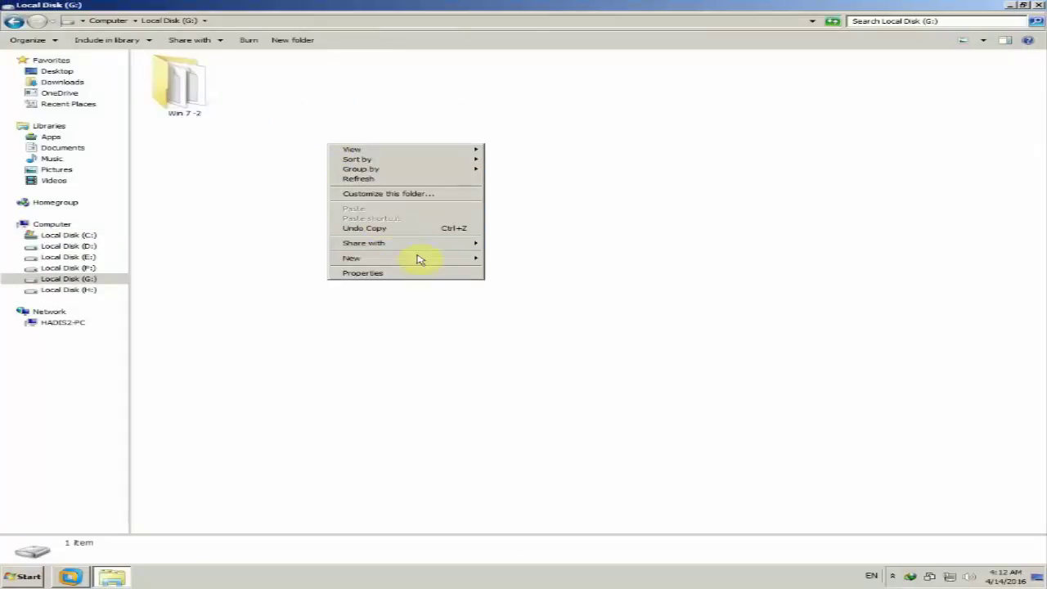
{"action": "mouse_move", "coordinate": [418, 259]}
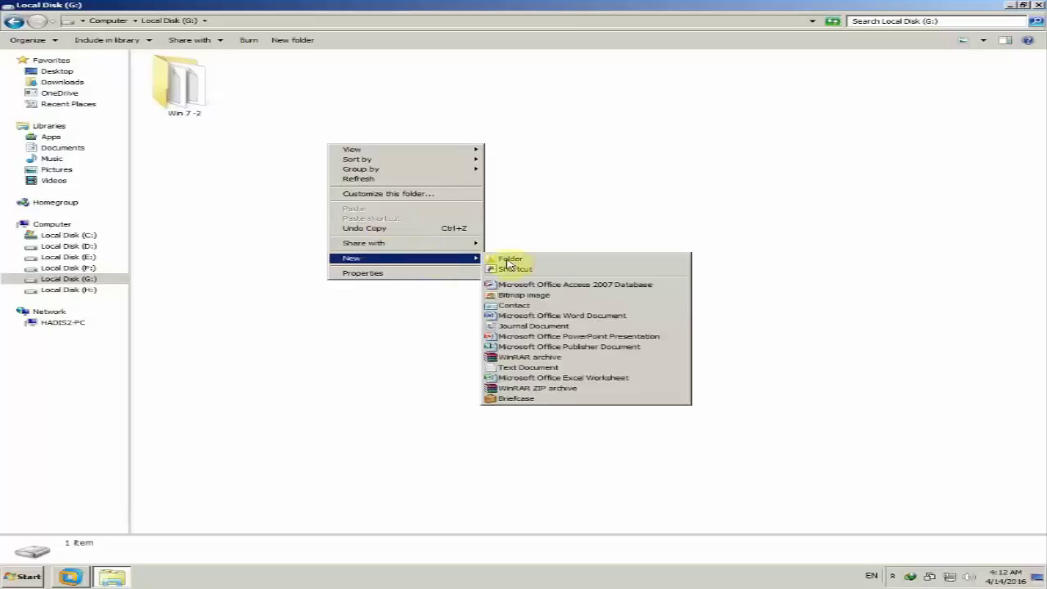
{"action": "left_click", "coordinate": [550, 261]}
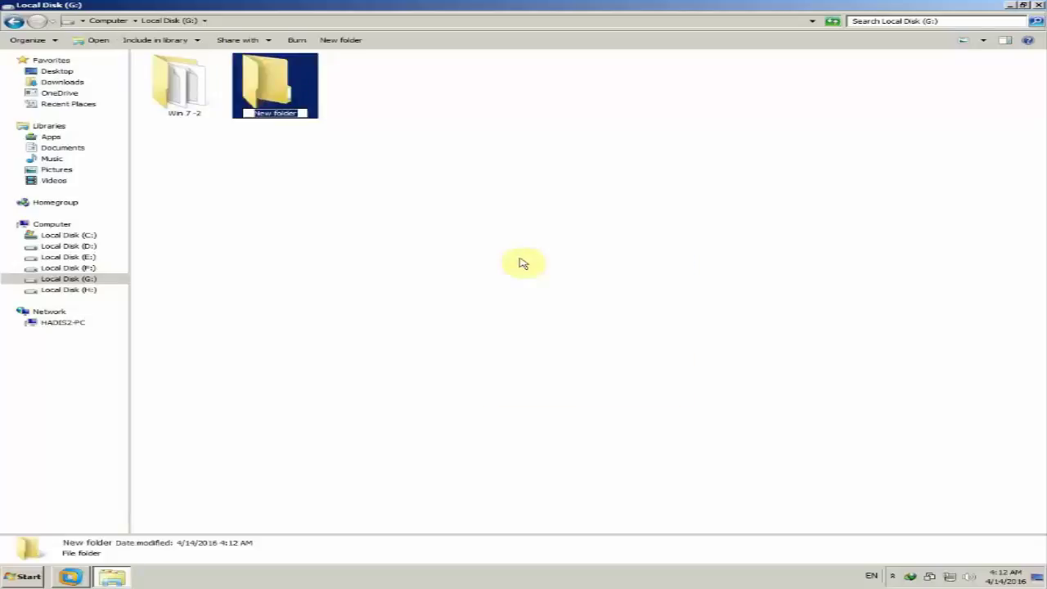
{"action": "type", "text": "Windows Server 2012"}
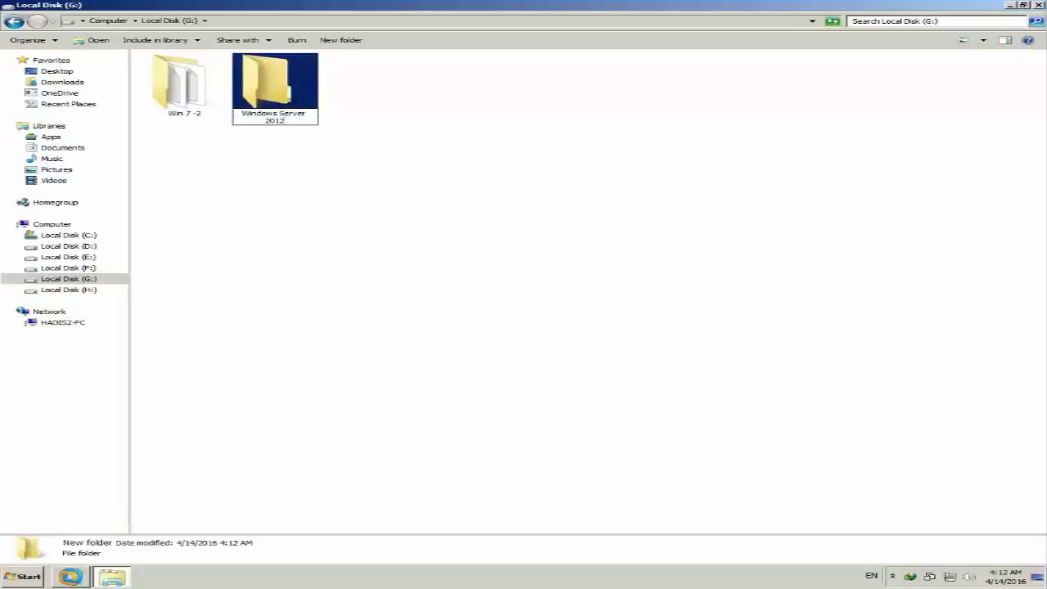
{"action": "key", "text": "Return"}
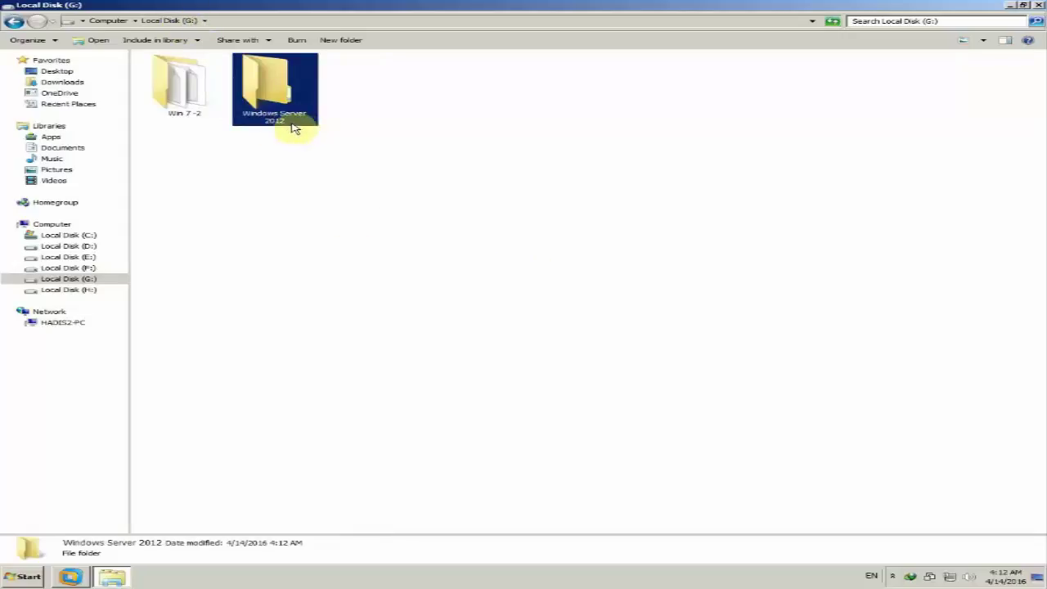
{"action": "left_click", "coordinate": [557, 175]}
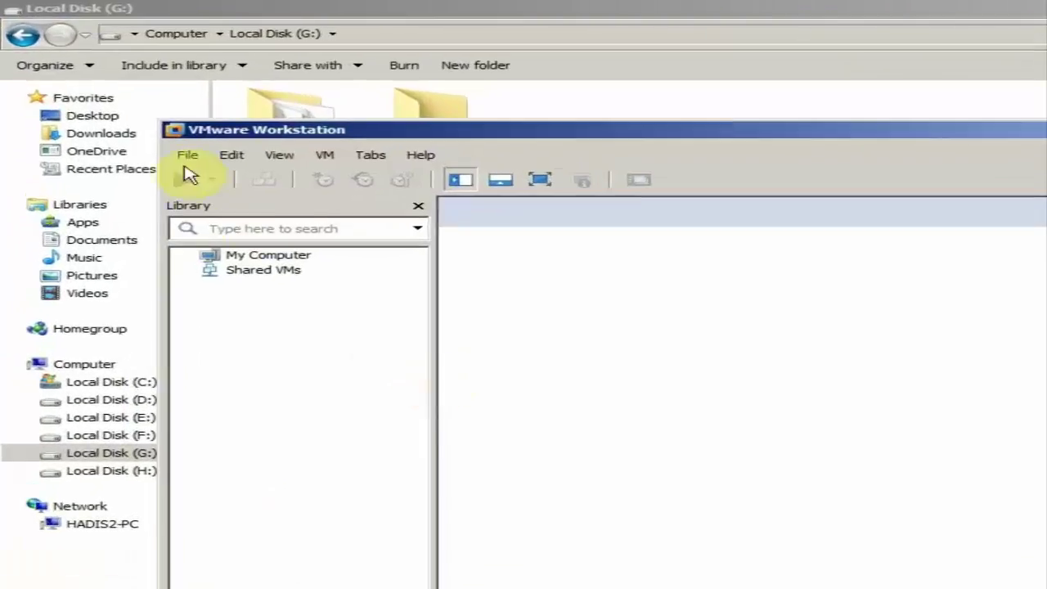
Start a Typical new virtual machine and choose to install from an installer disc image file
{"action": "left_click", "coordinate": [132, 110]}
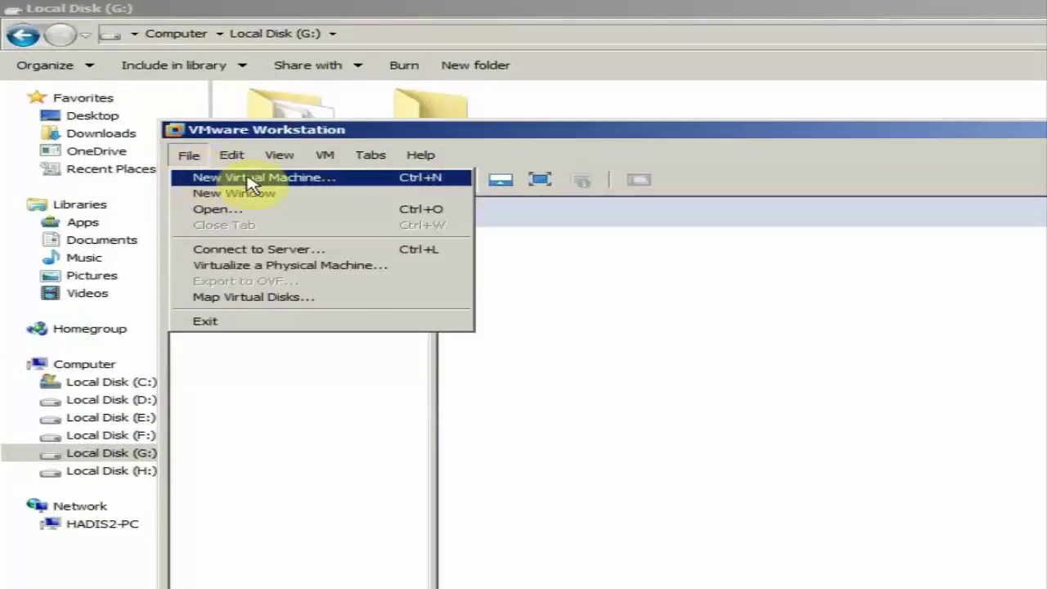
{"action": "left_click", "coordinate": [355, 188]}
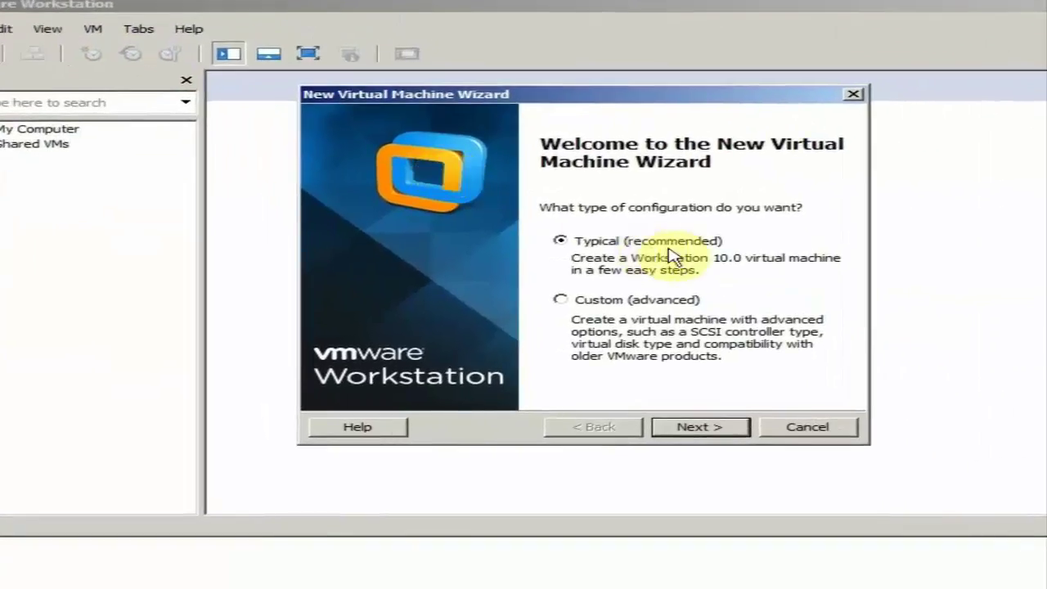
{"action": "left_click", "coordinate": [737, 429]}
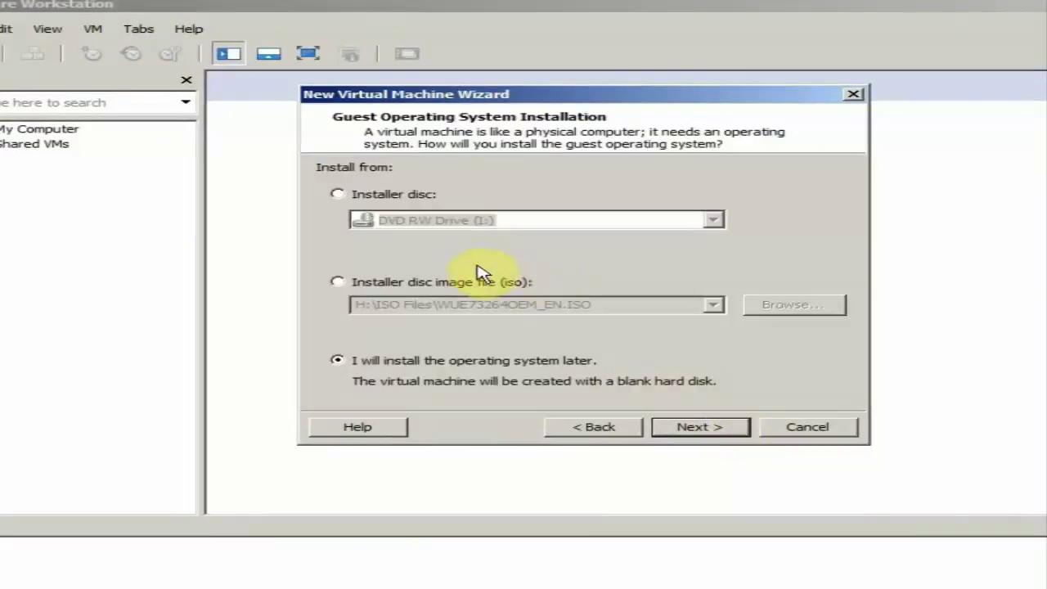
{"action": "left_click", "coordinate": [413, 203]}
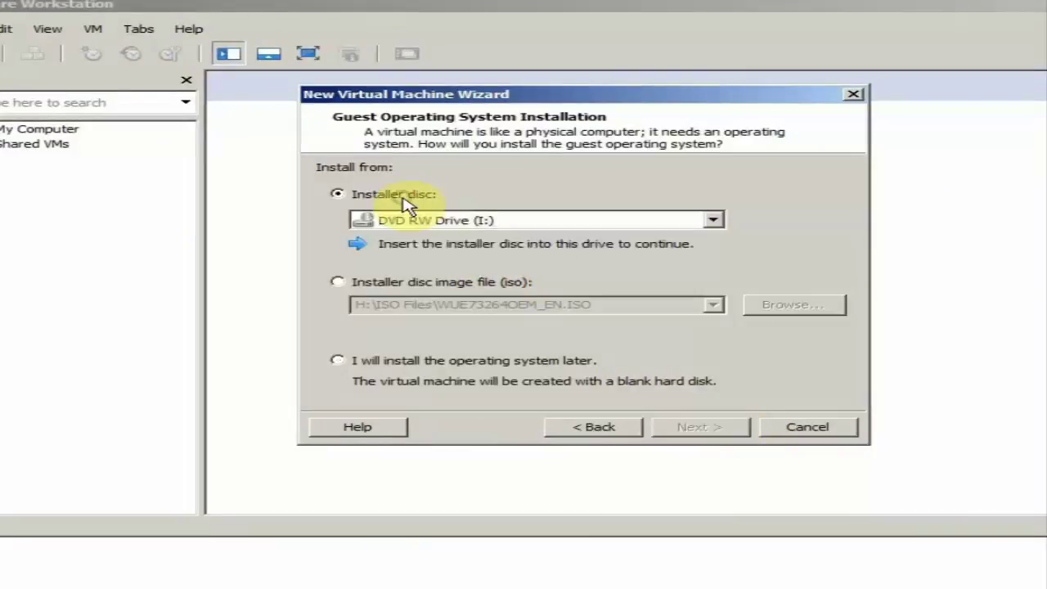
{"action": "left_click", "coordinate": [713, 220]}
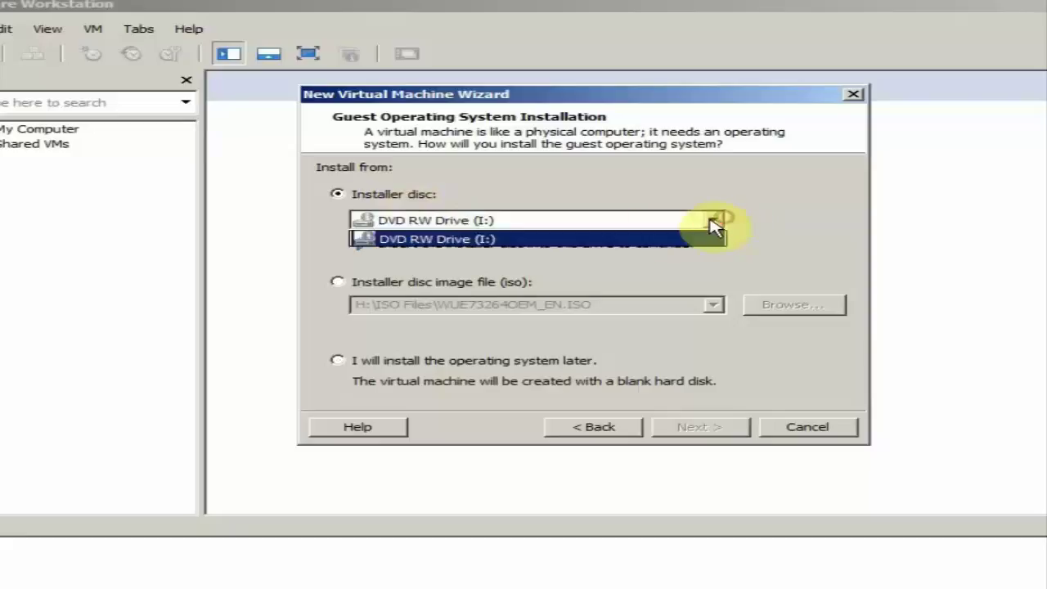
{"action": "left_click", "coordinate": [519, 234]}
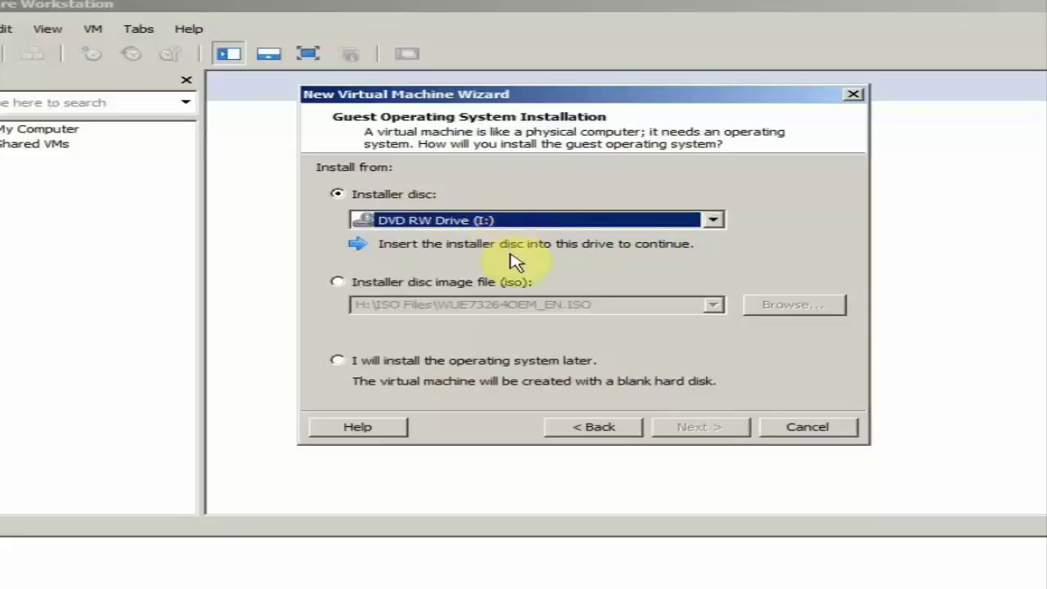
{"action": "left_click", "coordinate": [494, 280]}
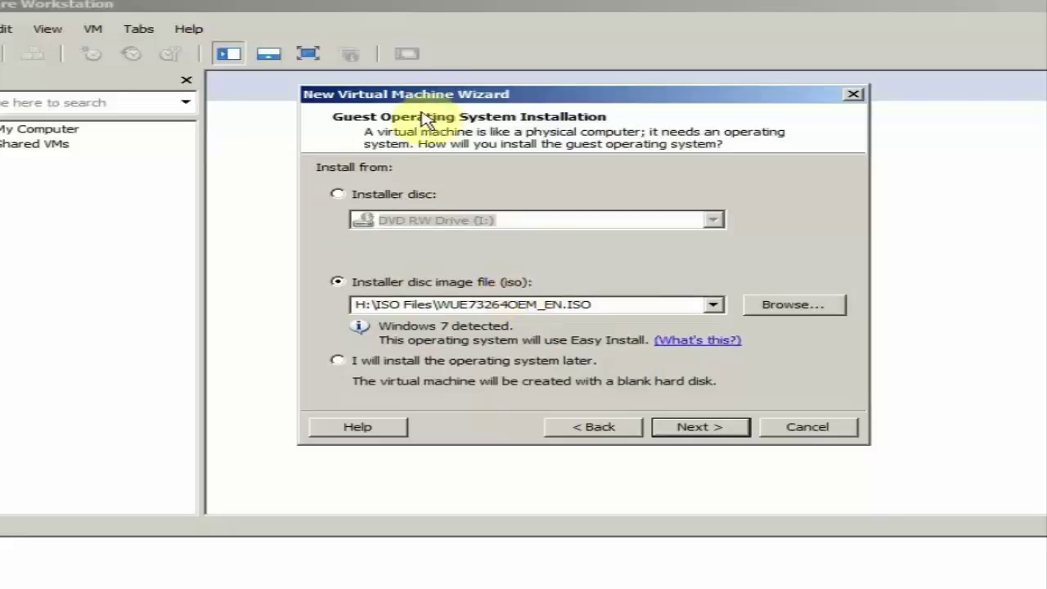
Use H:\ISO Files\Server 2012 R2 X64.ISO as the installer image, then continue
{"action": "left_click_drag", "start_coordinate": [443, 99], "coordinate": [452, 106]}
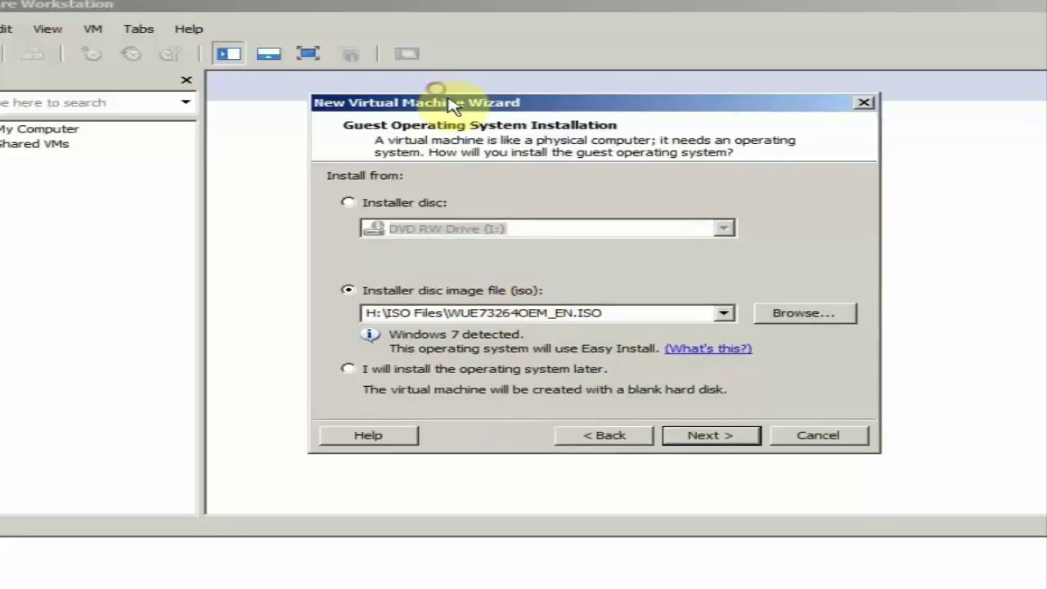
{"action": "left_click", "coordinate": [726, 315]}
{"action": "left_click", "coordinate": [734, 319]}
{"action": "left_click", "coordinate": [830, 319]}
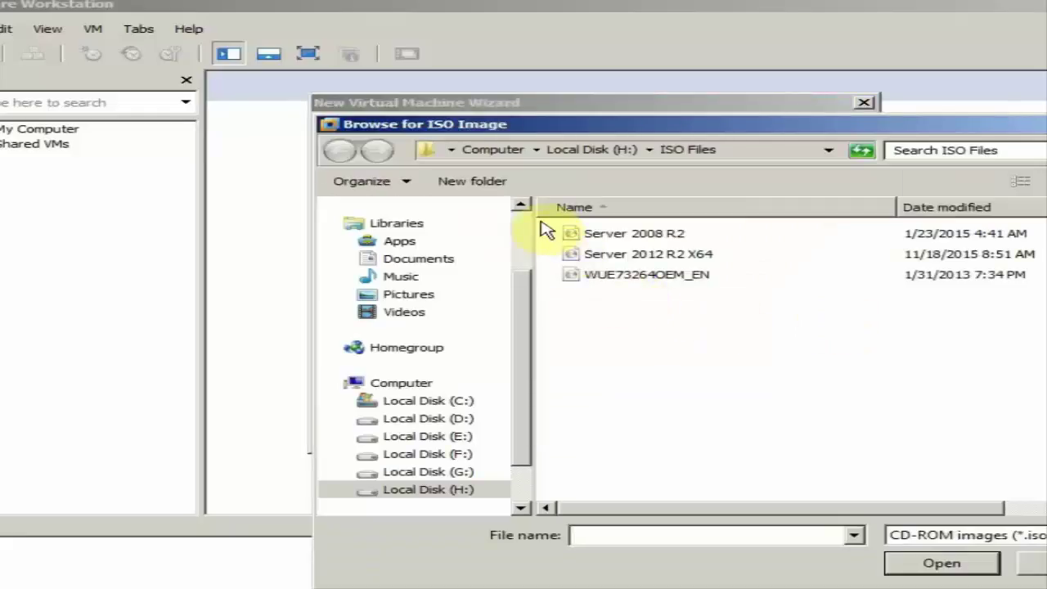
{"action": "left_click", "coordinate": [455, 491]}
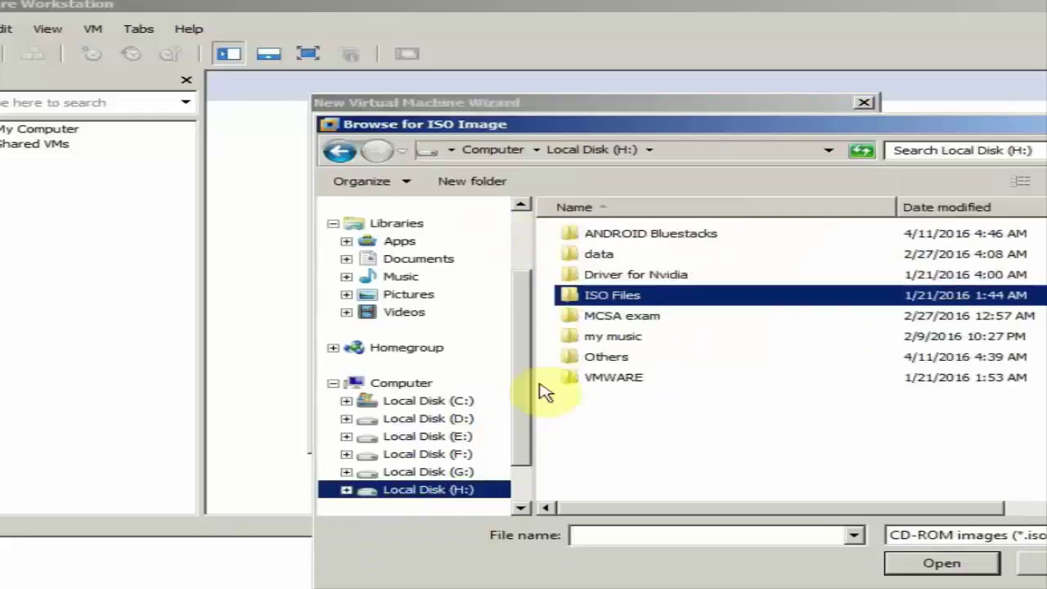
{"action": "double_click", "coordinate": [602, 299]}
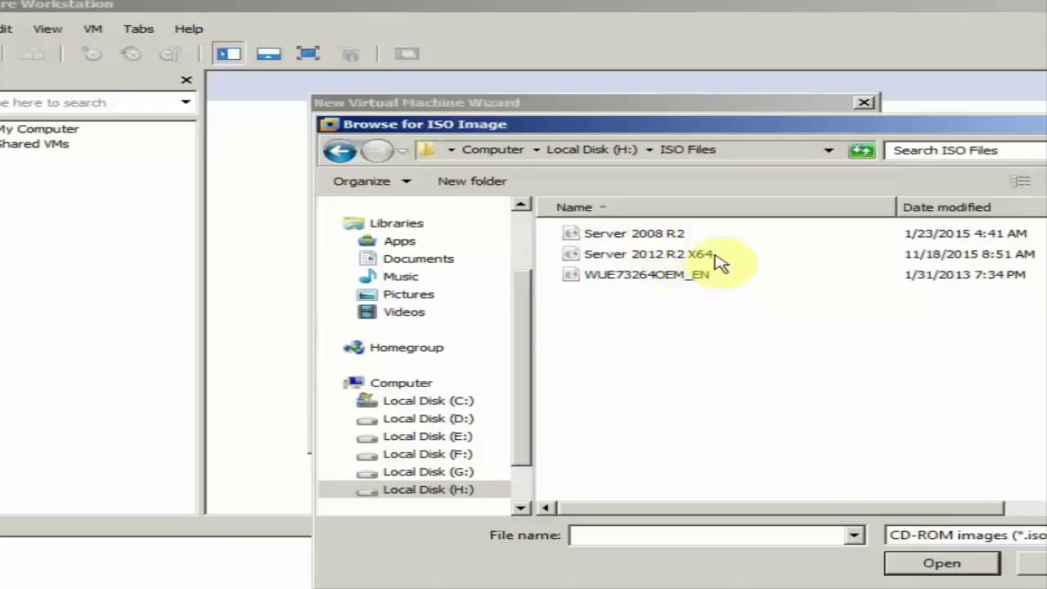
{"action": "left_click", "coordinate": [621, 262]}
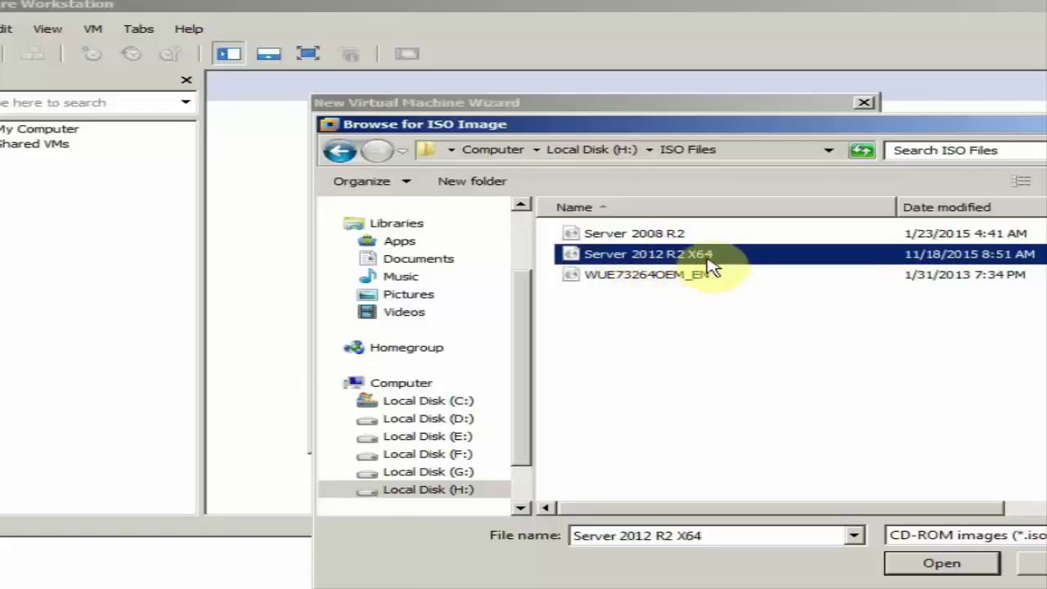
{"action": "left_click", "coordinate": [942, 562]}
{"action": "left_click", "coordinate": [727, 439]}
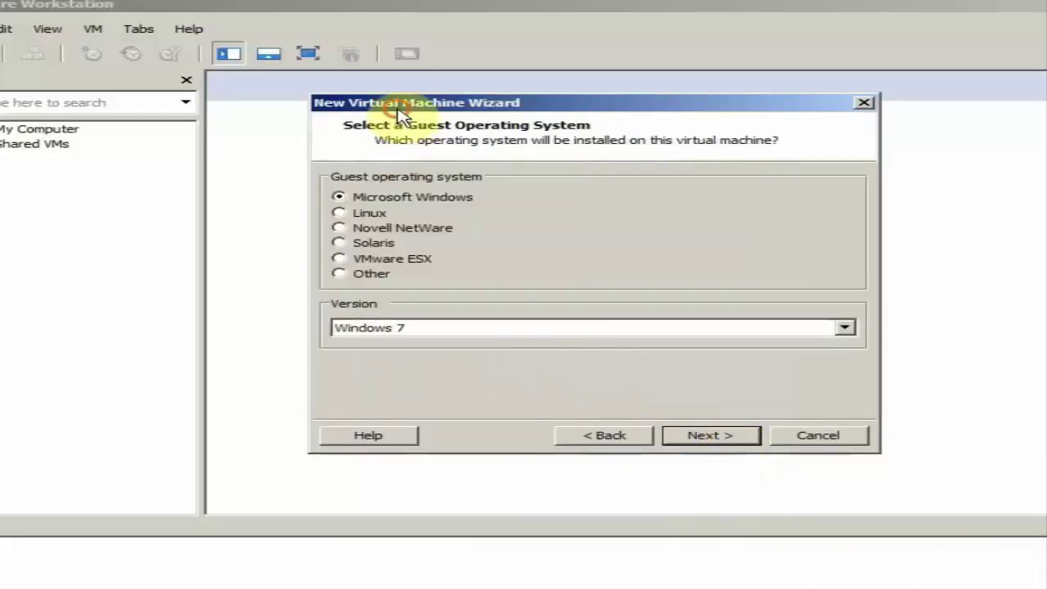
Pick Windows Server 2012 as the Microsoft Windows guest version and continue
{"action": "left_click_drag", "start_coordinate": [399, 103], "coordinate": [425, 116]}
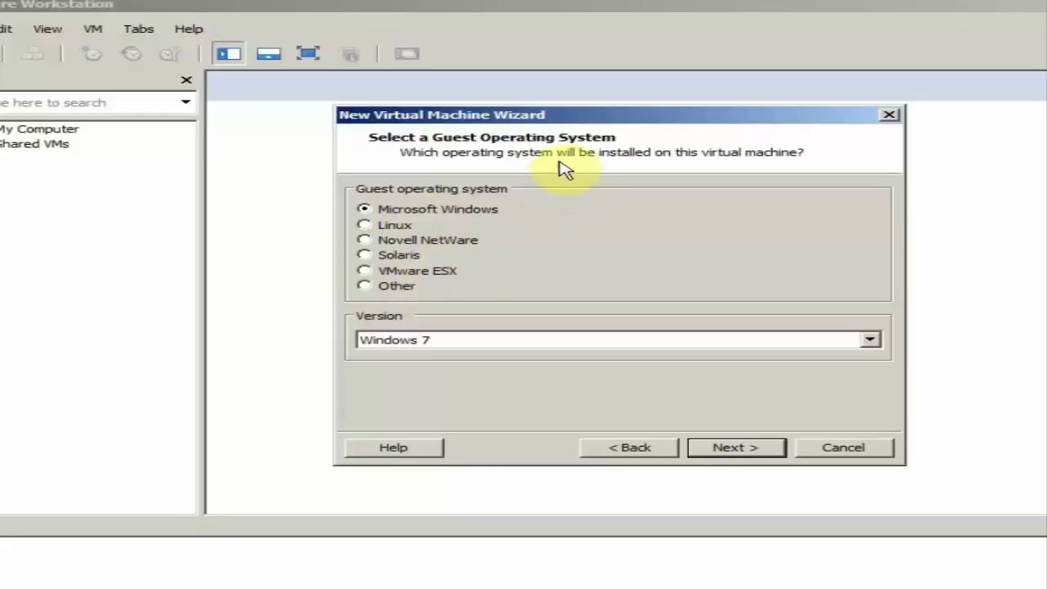
{"action": "left_click_drag", "start_coordinate": [583, 121], "coordinate": [589, 121]}
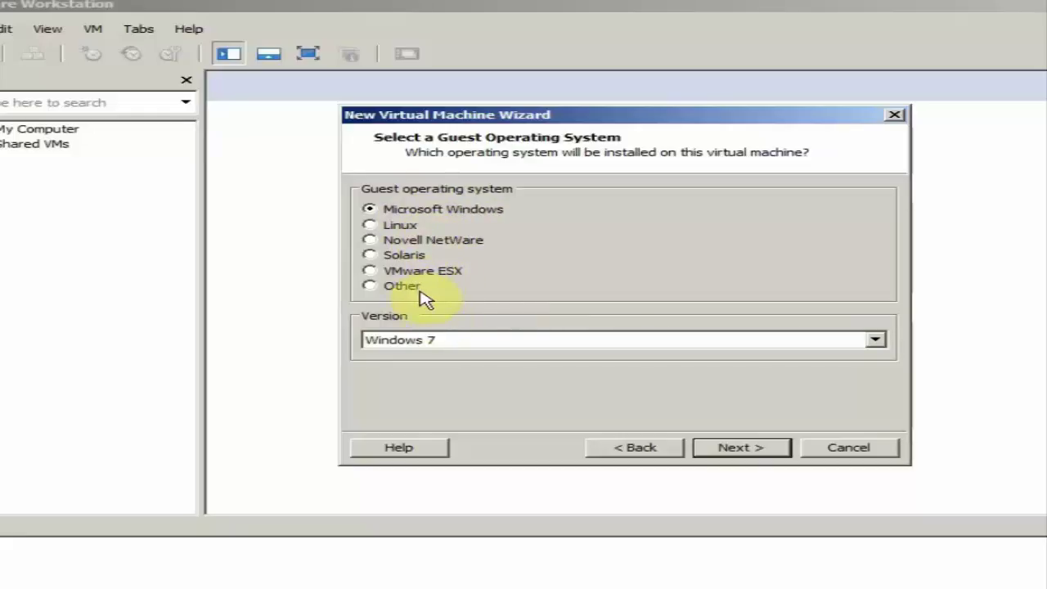
{"action": "left_click", "coordinate": [455, 340]}
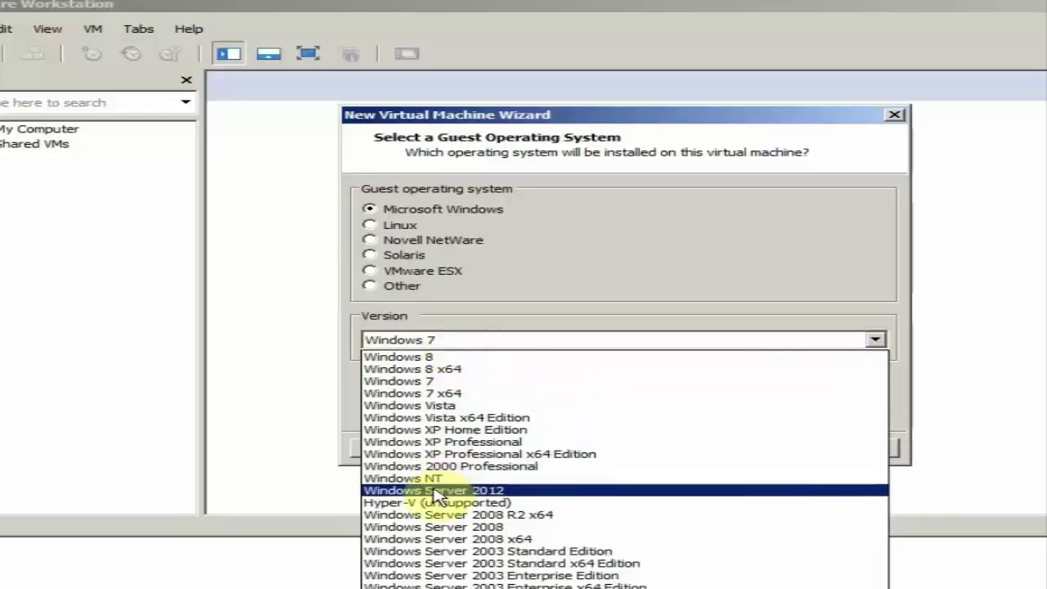
{"action": "left_click", "coordinate": [536, 491]}
{"action": "left_click", "coordinate": [751, 448]}
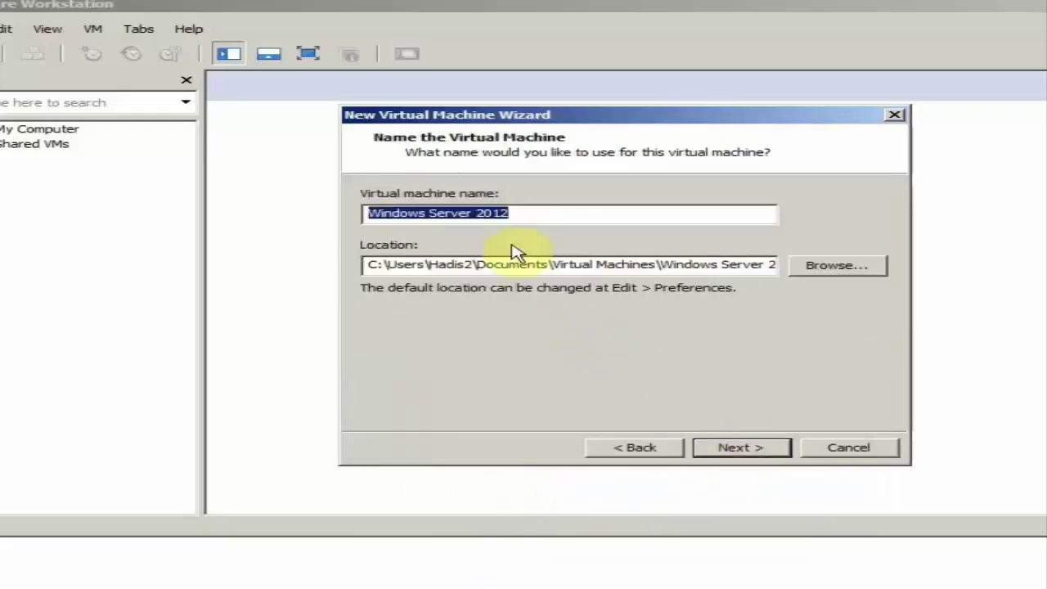
Set the virtual machine location to G:\Windows Server 2012 and continue
{"action": "left_click", "coordinate": [518, 218]}
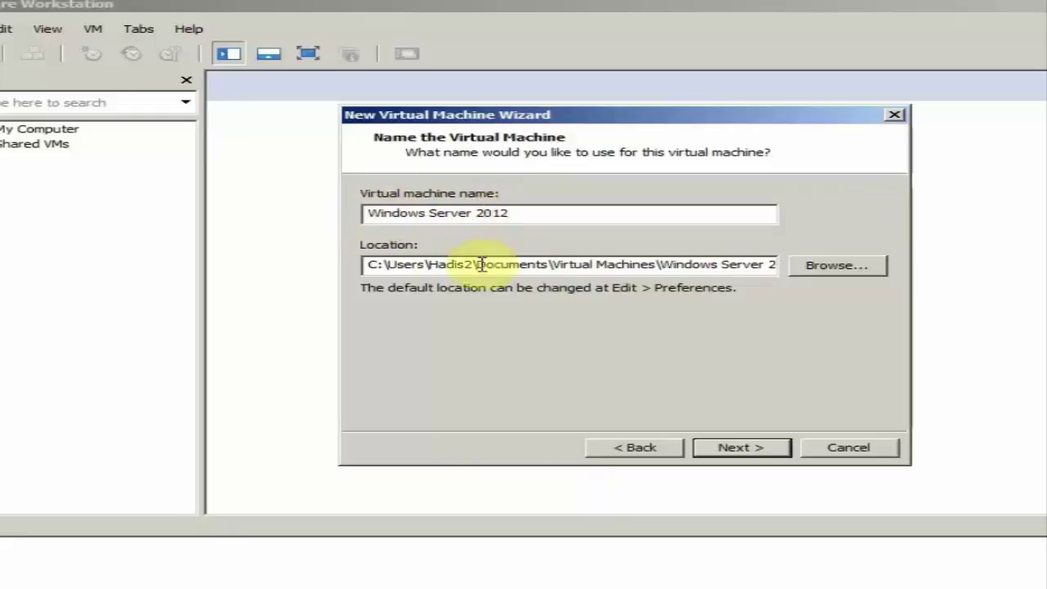
{"action": "left_click", "coordinate": [862, 270]}
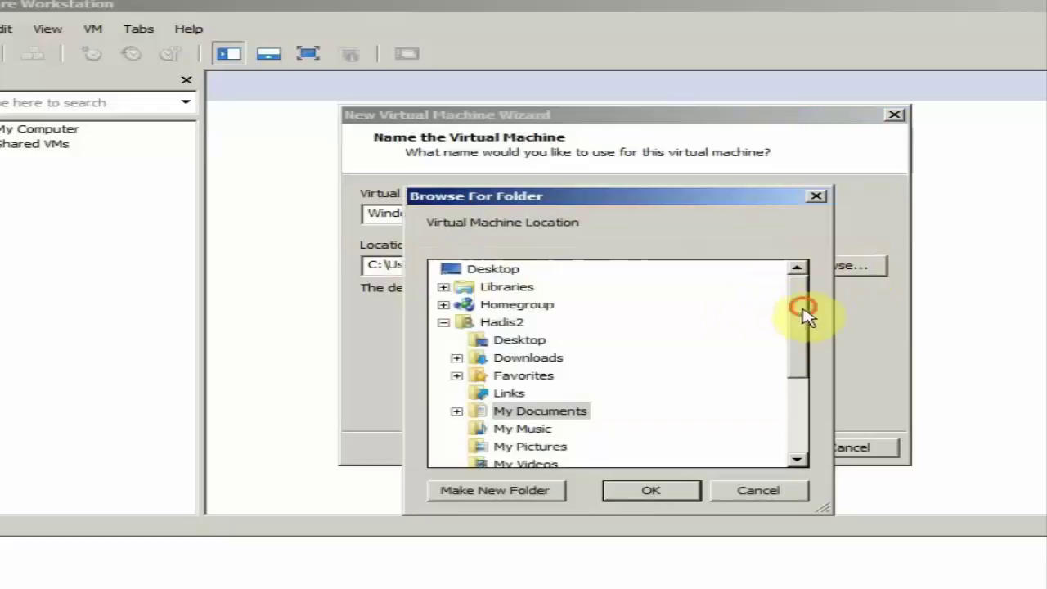
{"action": "left_click_drag", "start_coordinate": [801, 306], "coordinate": [818, 398]}
{"action": "left_click", "coordinate": [509, 428]}
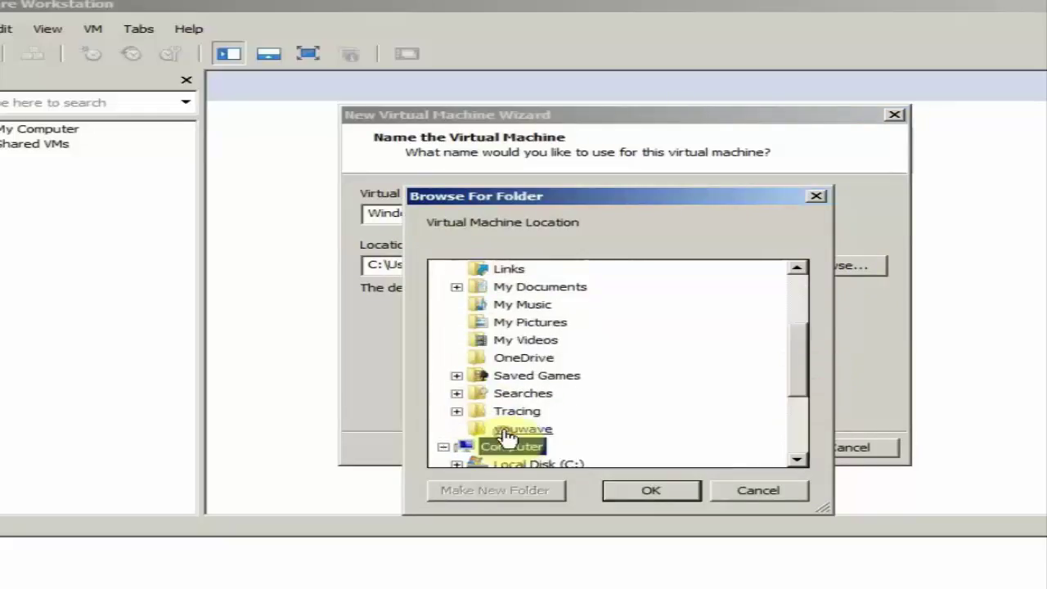
{"action": "left_click_drag", "start_coordinate": [796, 348], "coordinate": [787, 416]}
{"action": "double_click", "coordinate": [607, 435]}
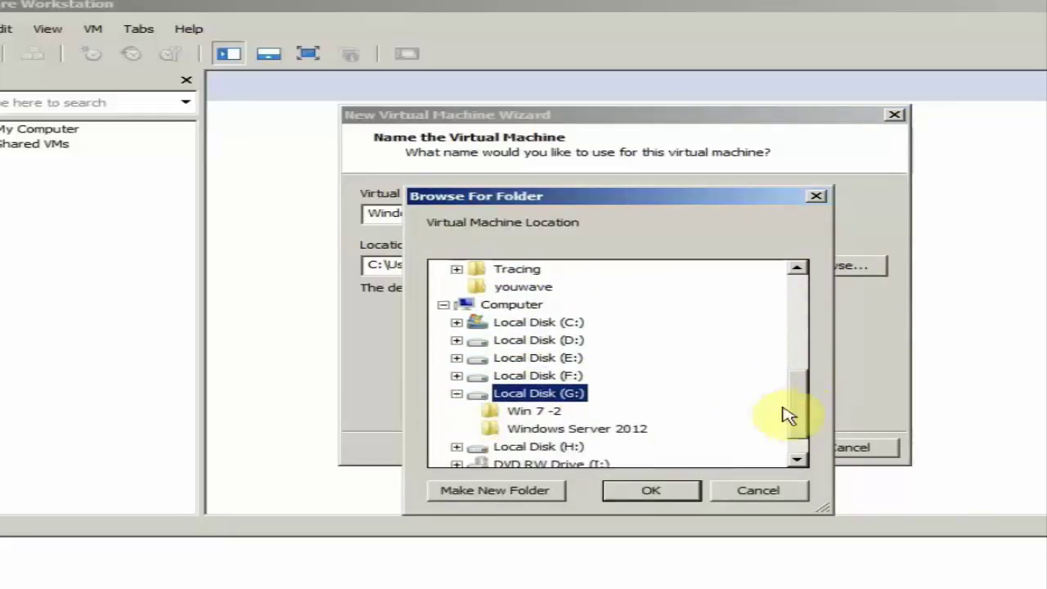
{"action": "left_click", "coordinate": [541, 432]}
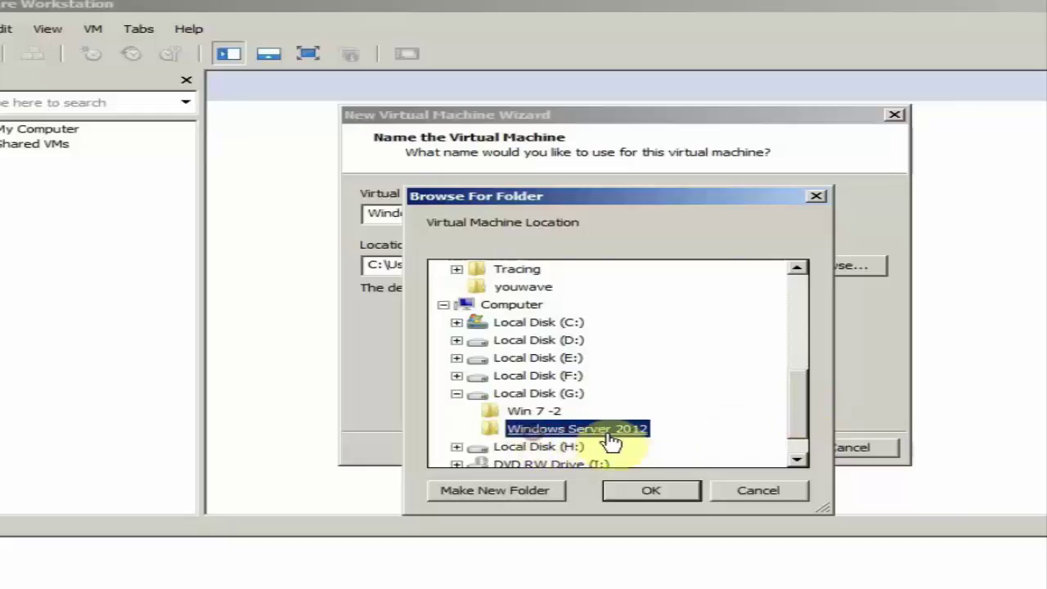
{"action": "left_click", "coordinate": [675, 493]}
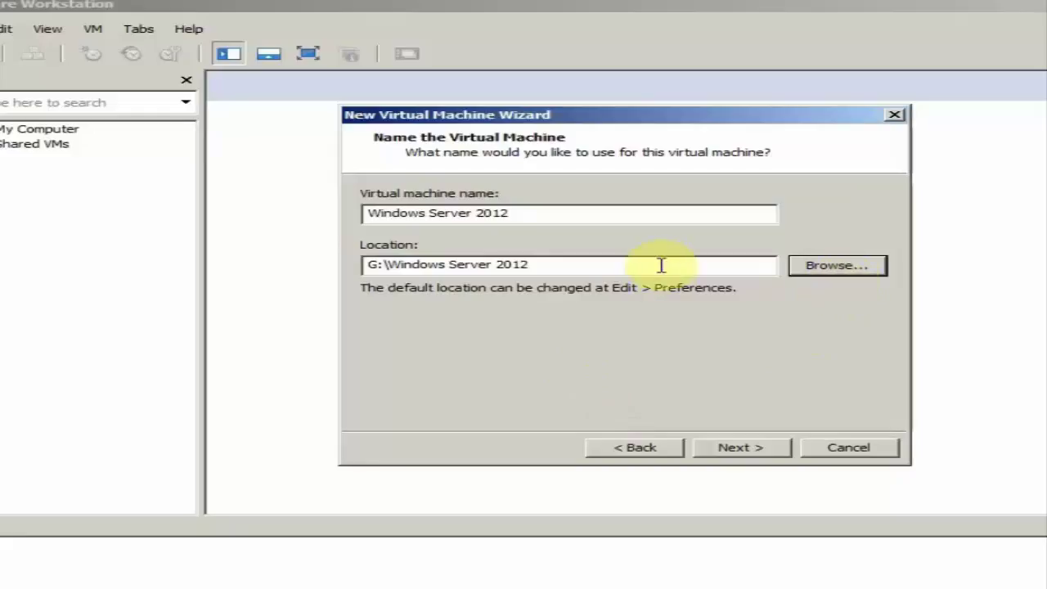
{"action": "left_click", "coordinate": [776, 458]}
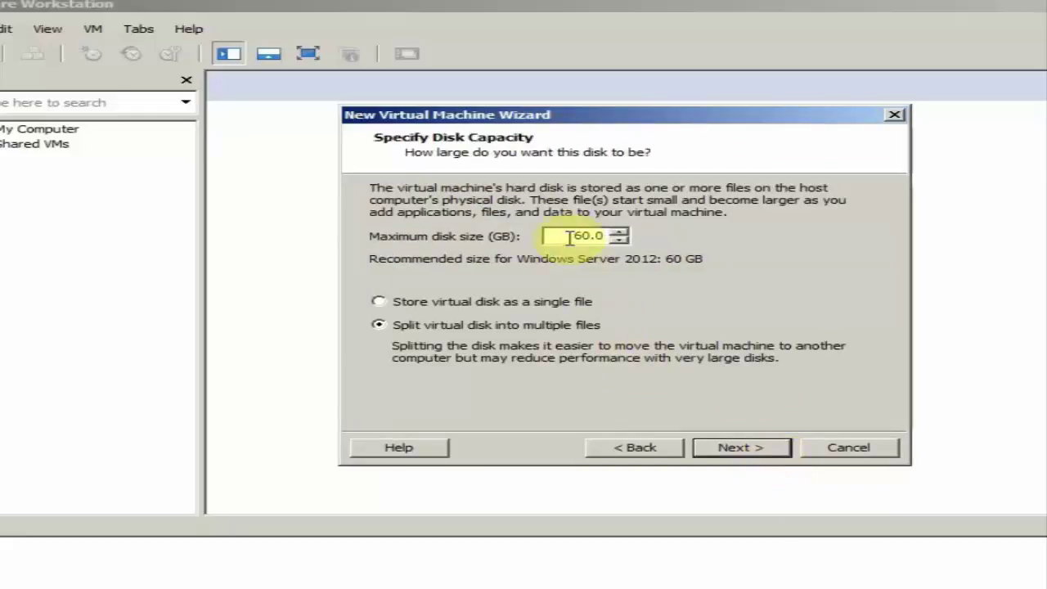
Move the wizard aside and switch to Explorer showing Local Disk (G:)'s two folders
{"action": "left_click_drag", "start_coordinate": [615, 115], "coordinate": [626, 122]}
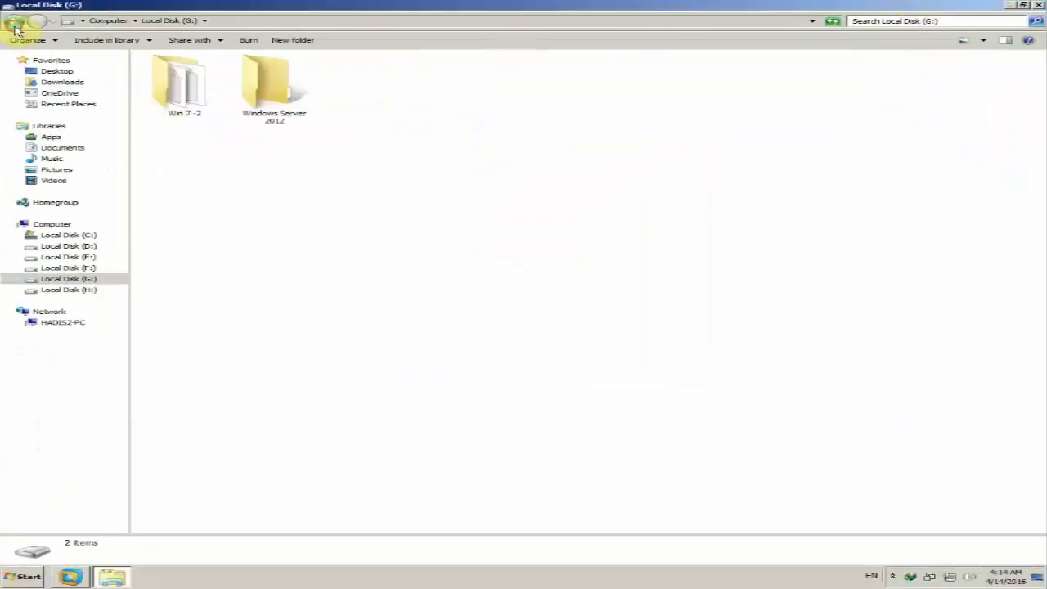
Check Local Disk (G:) properties showing 46.1 GB free of 52.9 GB, then minimize Explorer
{"action": "left_click", "coordinate": [14, 22]}
{"action": "left_click", "coordinate": [327, 177]}
{"action": "double_click", "coordinate": [271, 122]}
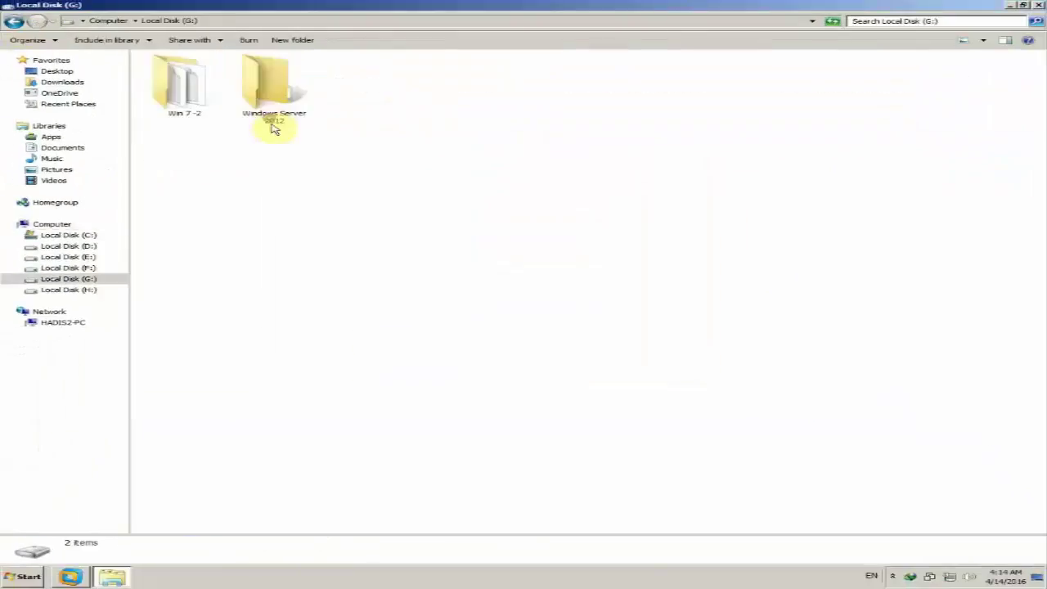
{"action": "left_click", "coordinate": [14, 22]}
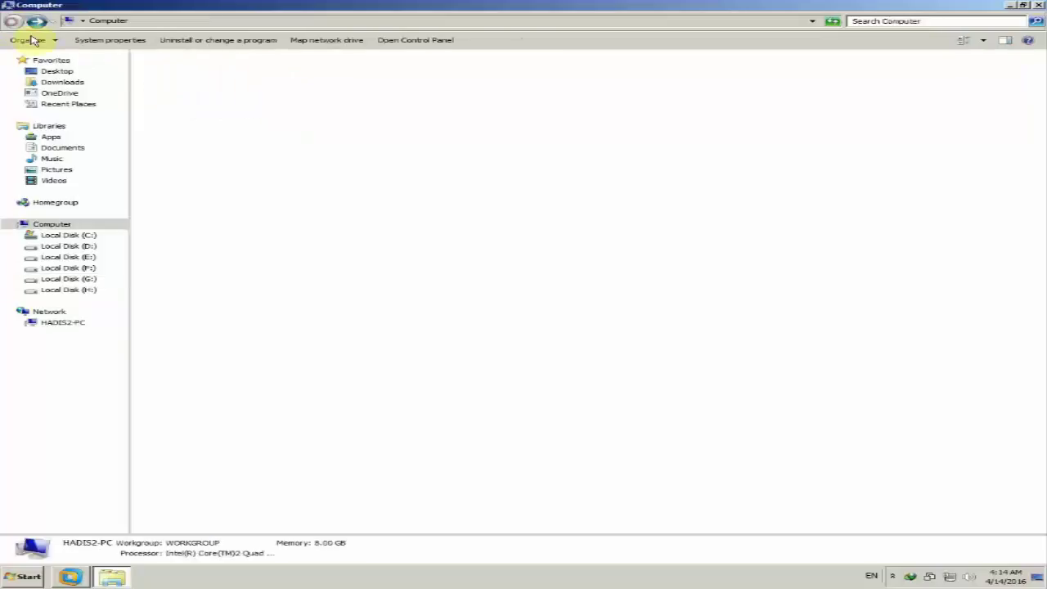
{"action": "left_click", "coordinate": [330, 186]}
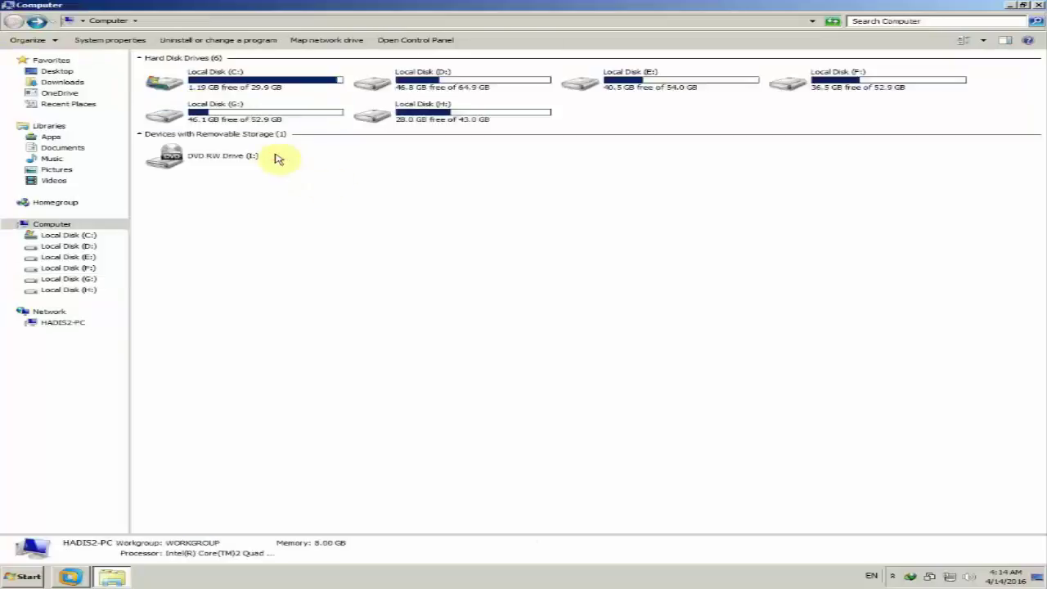
{"action": "right_click", "coordinate": [235, 115]}
{"action": "left_click", "coordinate": [344, 298]}
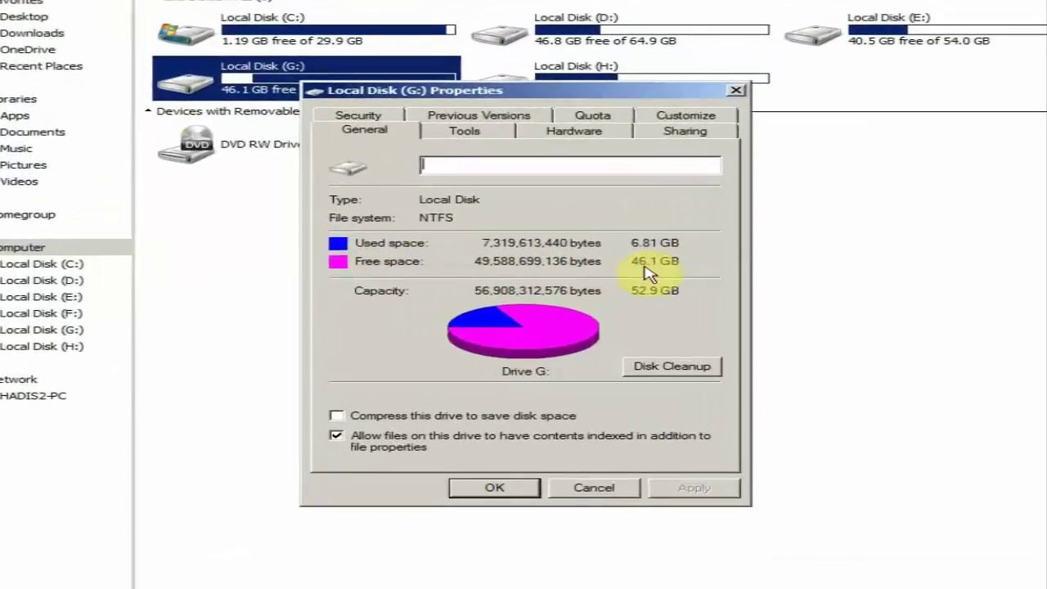
{"action": "left_click", "coordinate": [599, 491]}
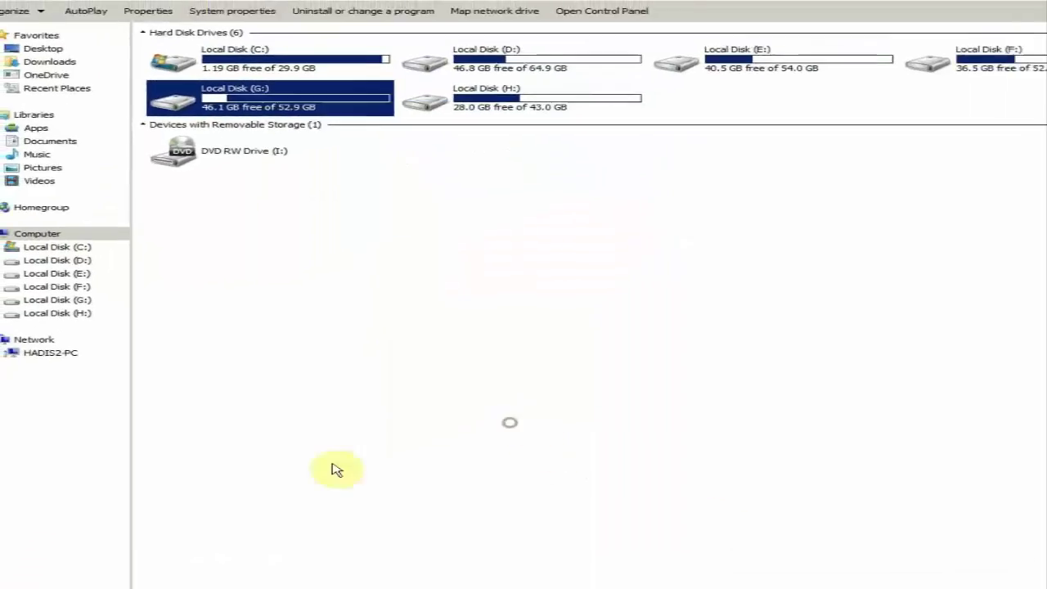
{"action": "left_click", "coordinate": [111, 575]}
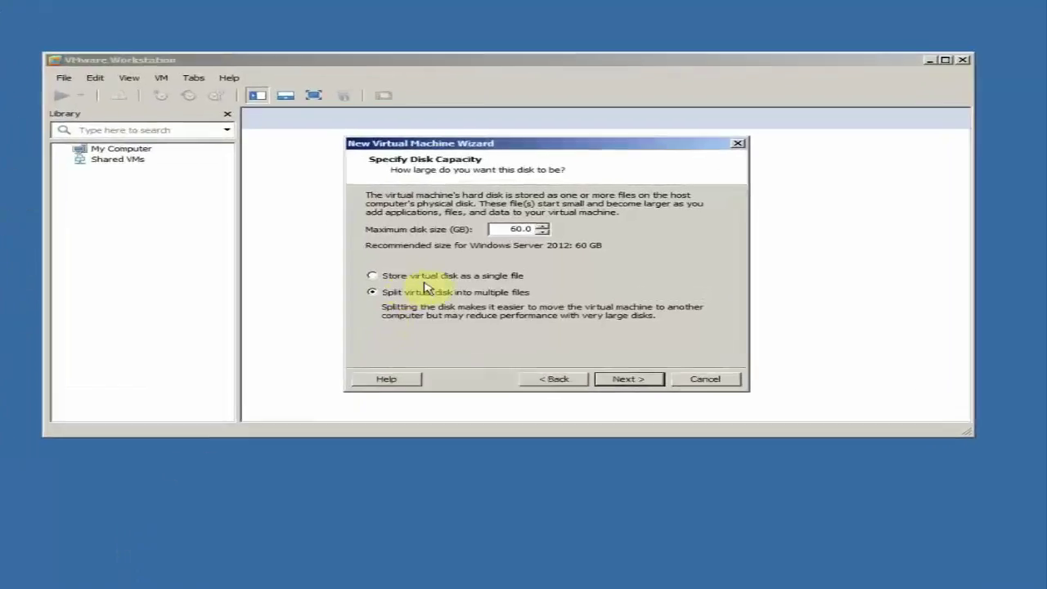
Change the maximum disk size from 60.0 to 30 GB, stored as a single file
{"action": "double_click", "coordinate": [491, 227]}
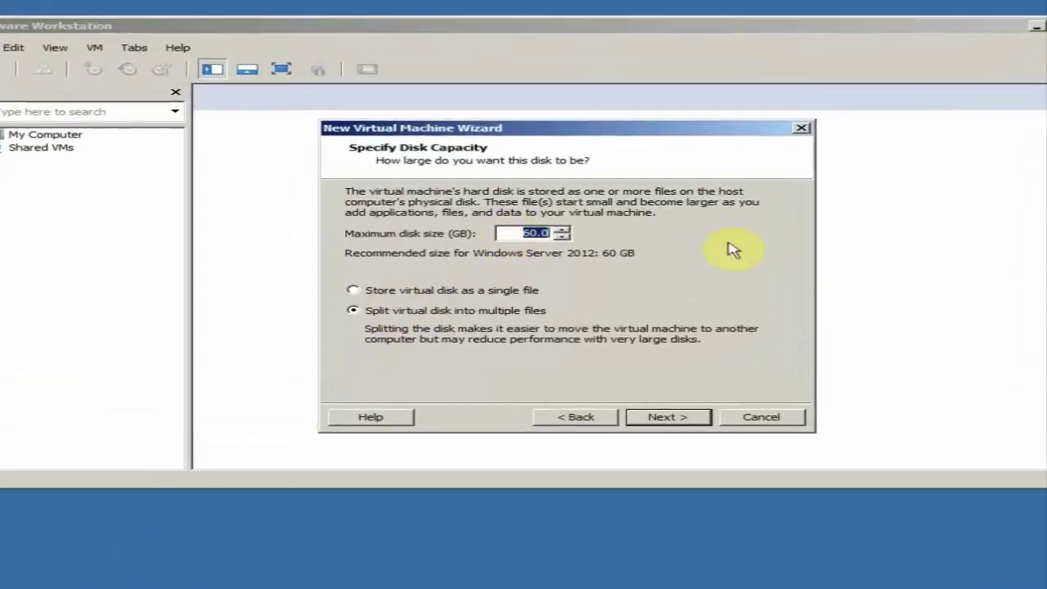
{"action": "type", "text": "30"}
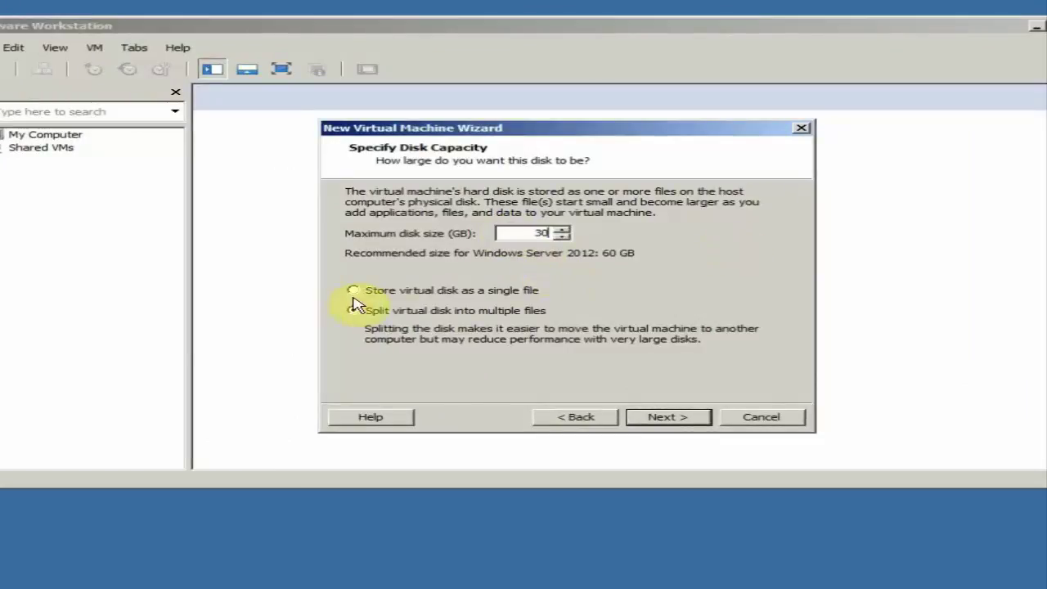
{"action": "left_click", "coordinate": [382, 291]}
{"action": "left_click", "coordinate": [484, 314]}
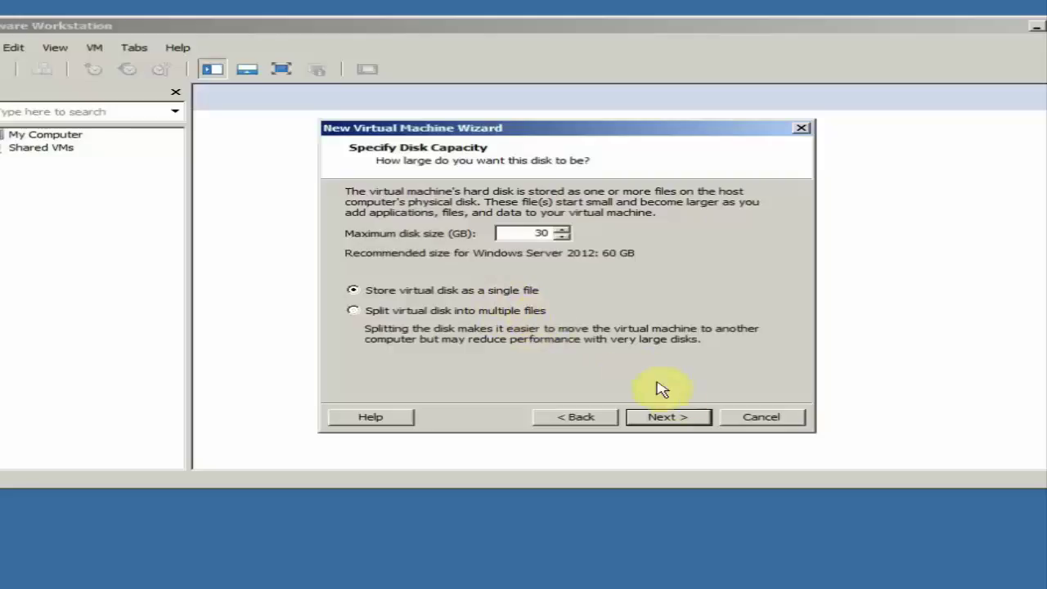
Review the final summary: 30 GB disk, 2048 MB memory and NAT networking
{"action": "left_click", "coordinate": [693, 418]}
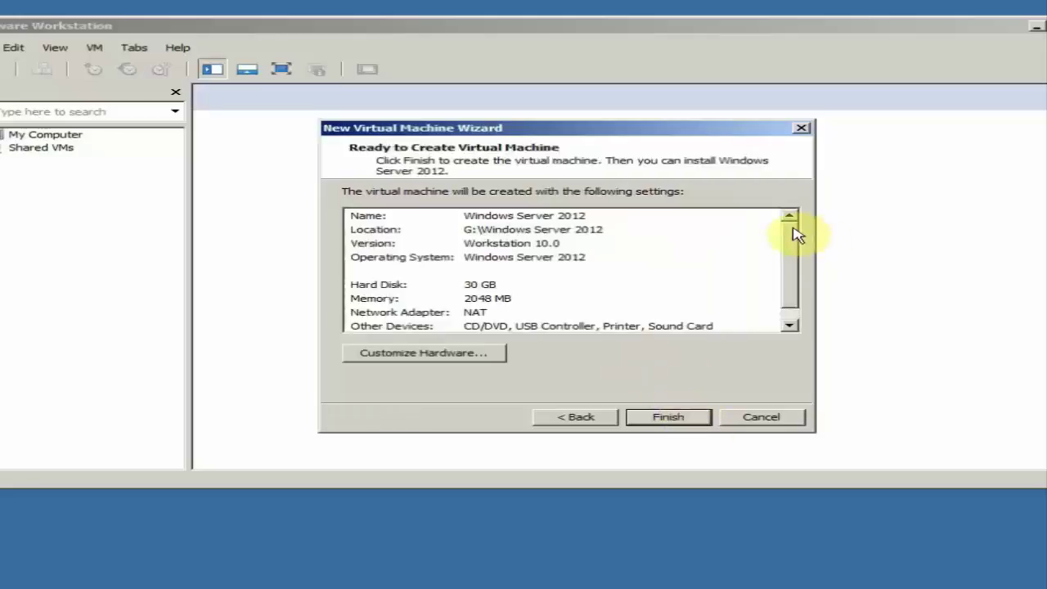
{"action": "mouse_move", "coordinate": [794, 233]}
{"action": "left_mouse_down"}
{"action": "mouse_move", "coordinate": [791, 260]}
{"action": "mouse_move", "coordinate": [788, 234]}
{"action": "left_mouse_up"}
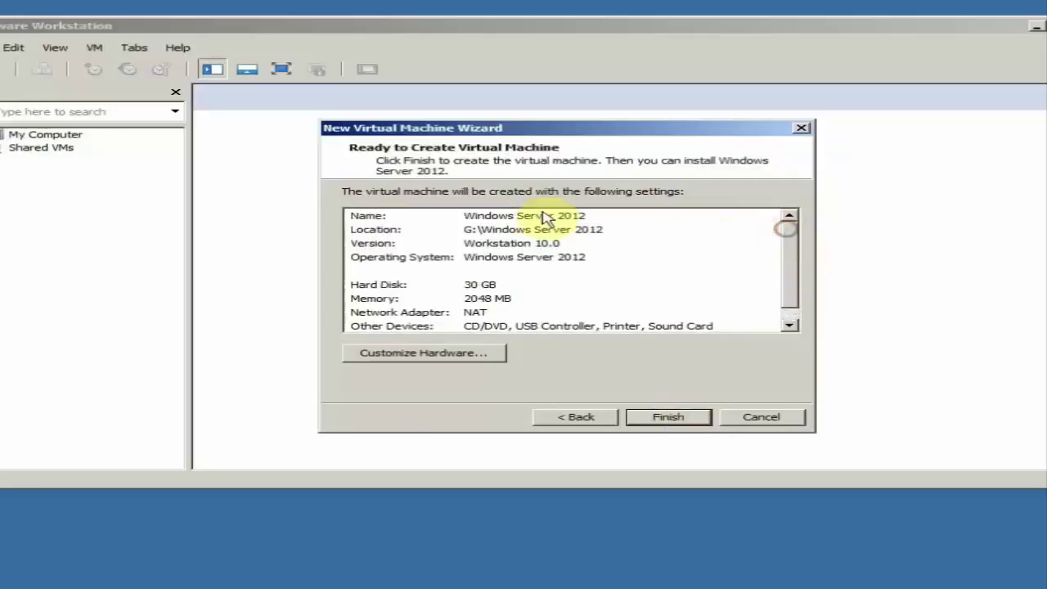
{"action": "left_click", "coordinate": [378, 299]}
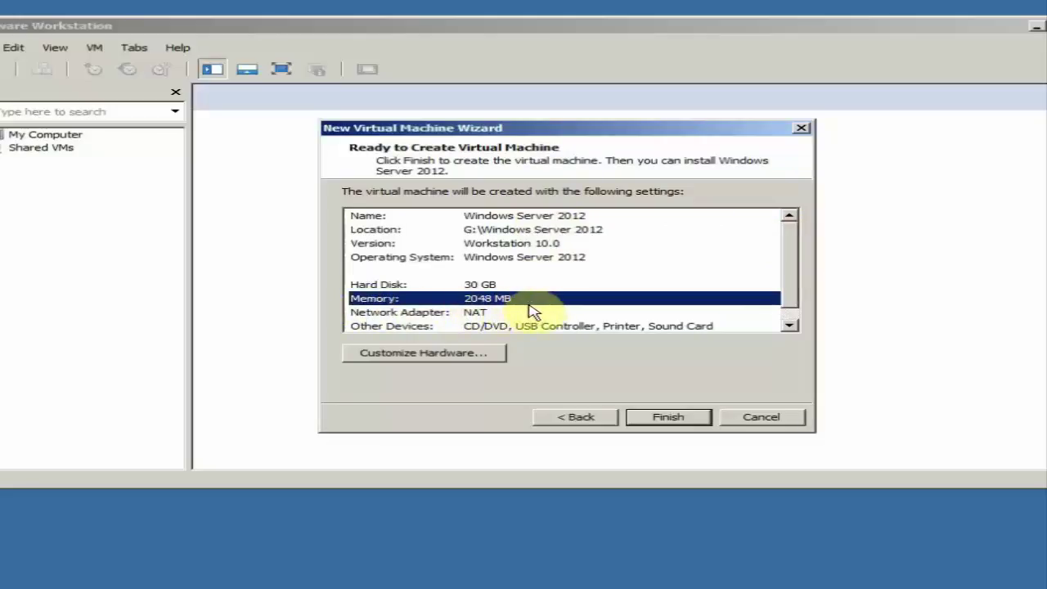
{"action": "left_click_drag", "start_coordinate": [532, 131], "coordinate": [546, 131]}
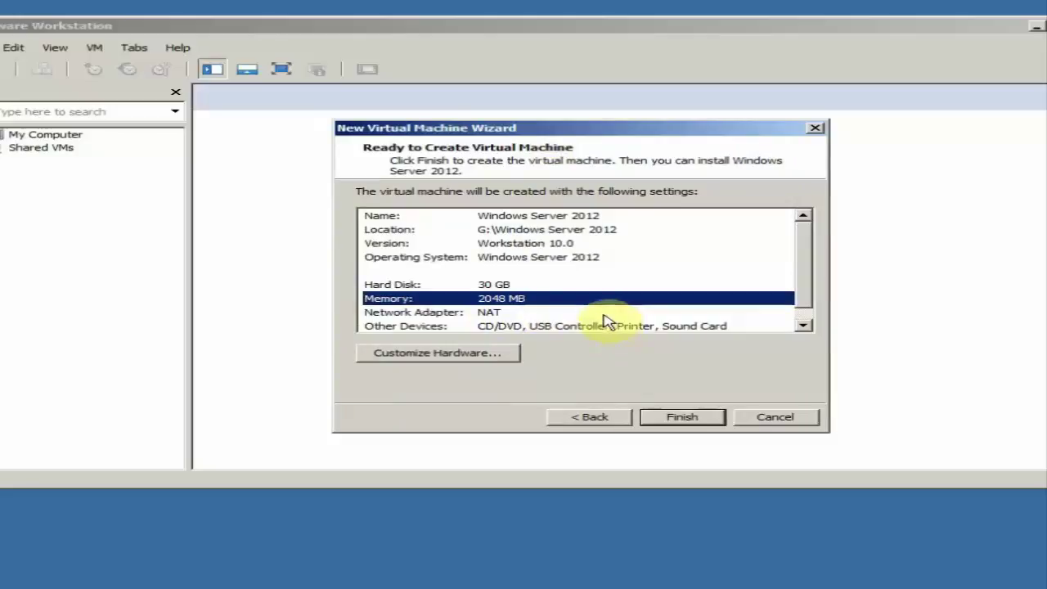
{"action": "mouse_move", "coordinate": [800, 261]}
{"action": "left_mouse_down"}
{"action": "mouse_move", "coordinate": [804, 275]}
{"action": "mouse_move", "coordinate": [803, 253]}
{"action": "left_mouse_up"}
Finish creating the Windows Server 2012 VM, power it on and view its console full screen
{"action": "left_click", "coordinate": [705, 420]}
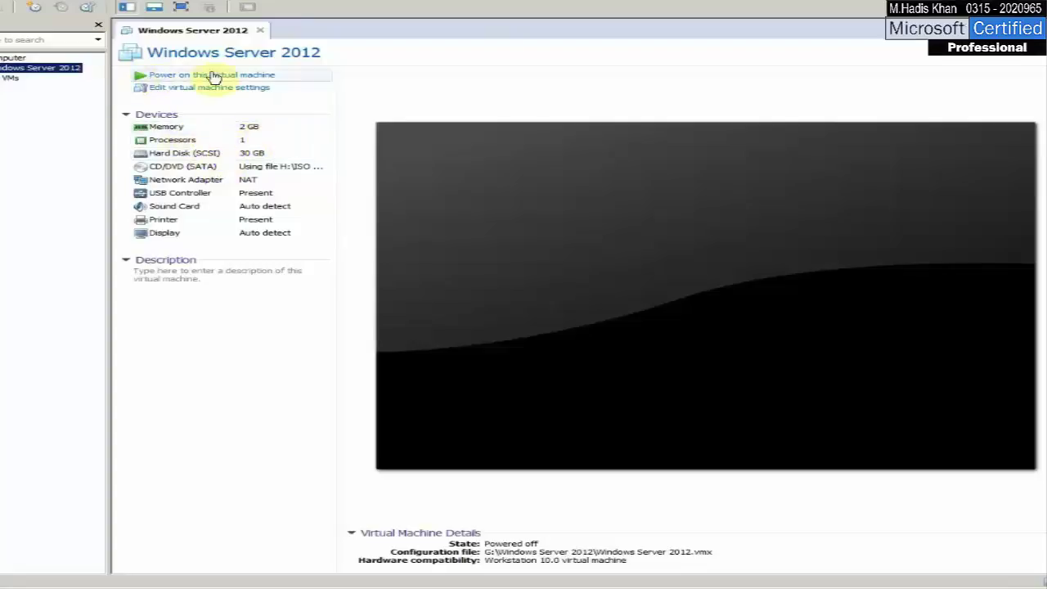
{"action": "left_click", "coordinate": [245, 75]}
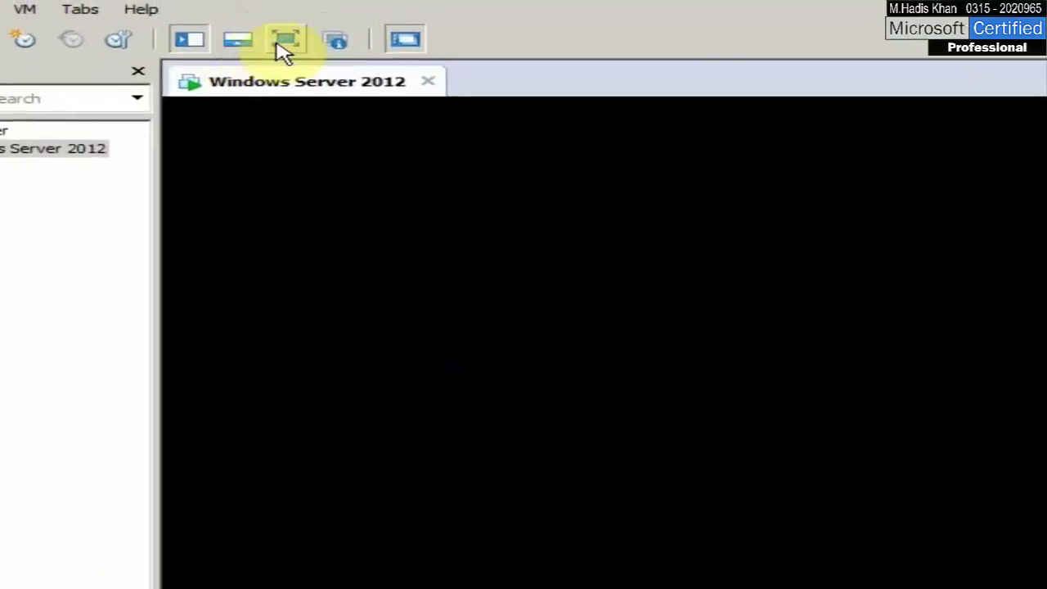
{"action": "left_click", "coordinate": [283, 47]}
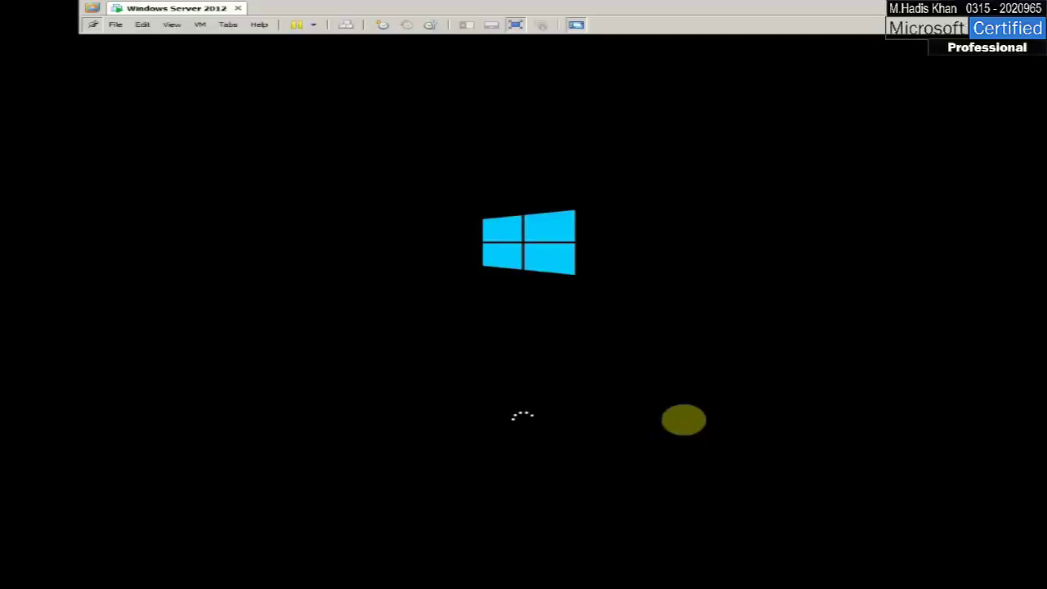
Release the mouse from the VM with Ctrl+Alt and wait for Windows Setup's language options
{"action": "key", "text": "ctrl+alt"}
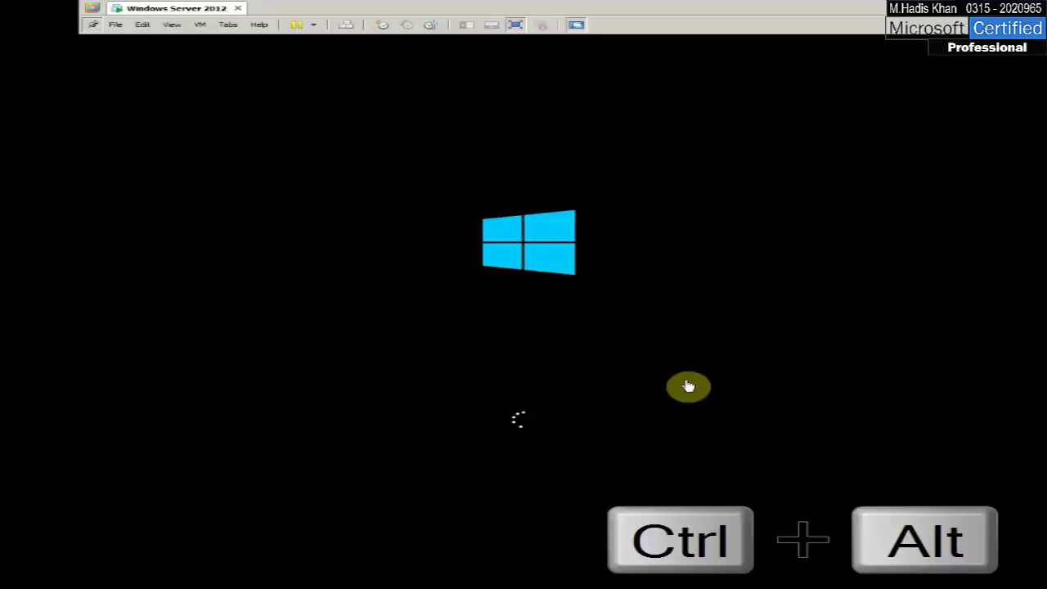
{"action": "left_click", "coordinate": [689, 386]}
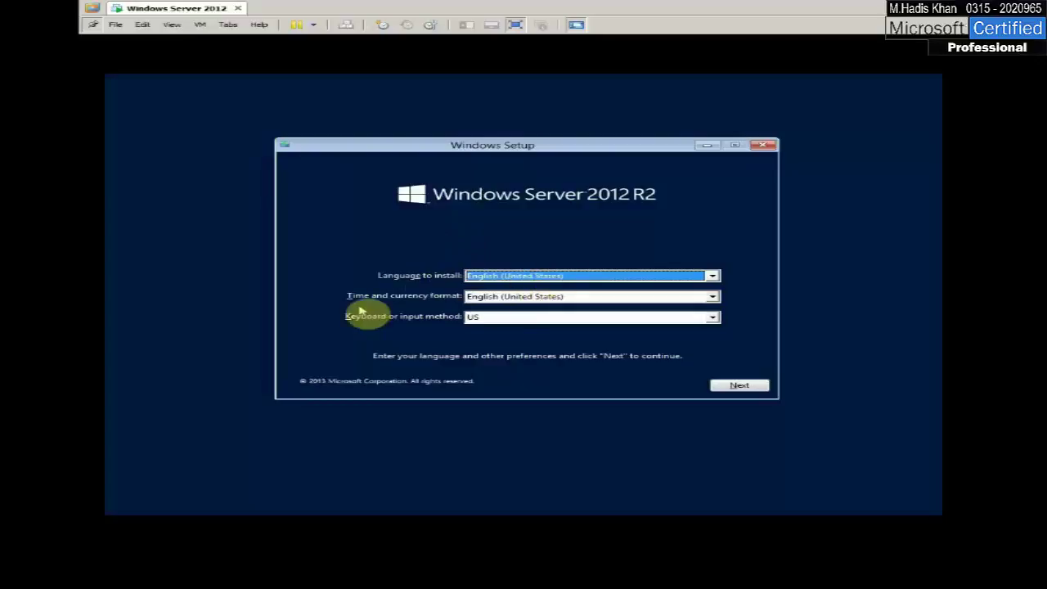
Keep English (United States) language and format, continue, and start Install now
{"action": "left_click", "coordinate": [537, 297]}
{"action": "left_click", "coordinate": [537, 299]}
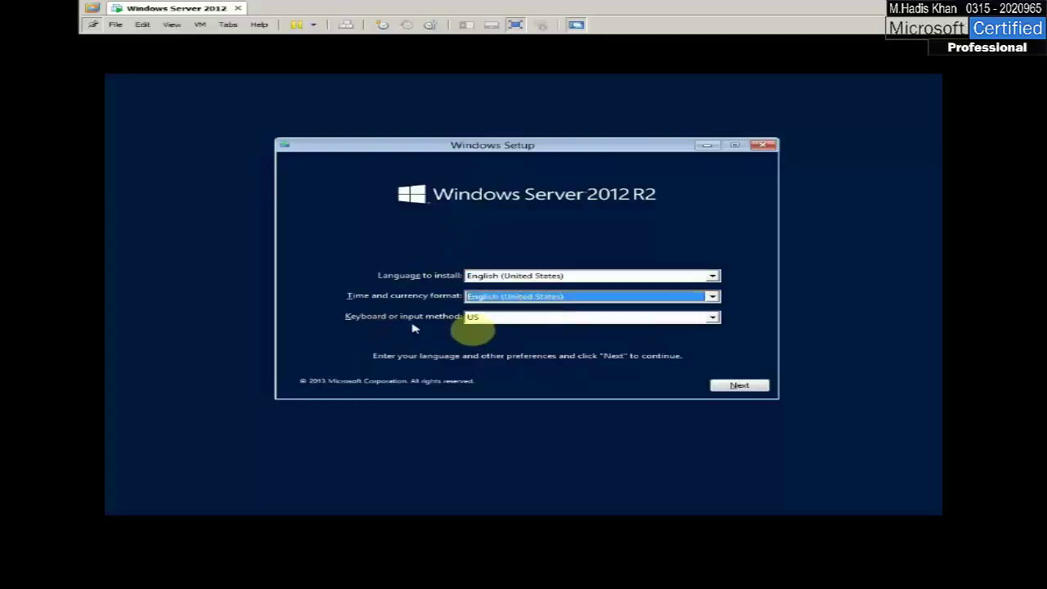
{"action": "left_click", "coordinate": [739, 385]}
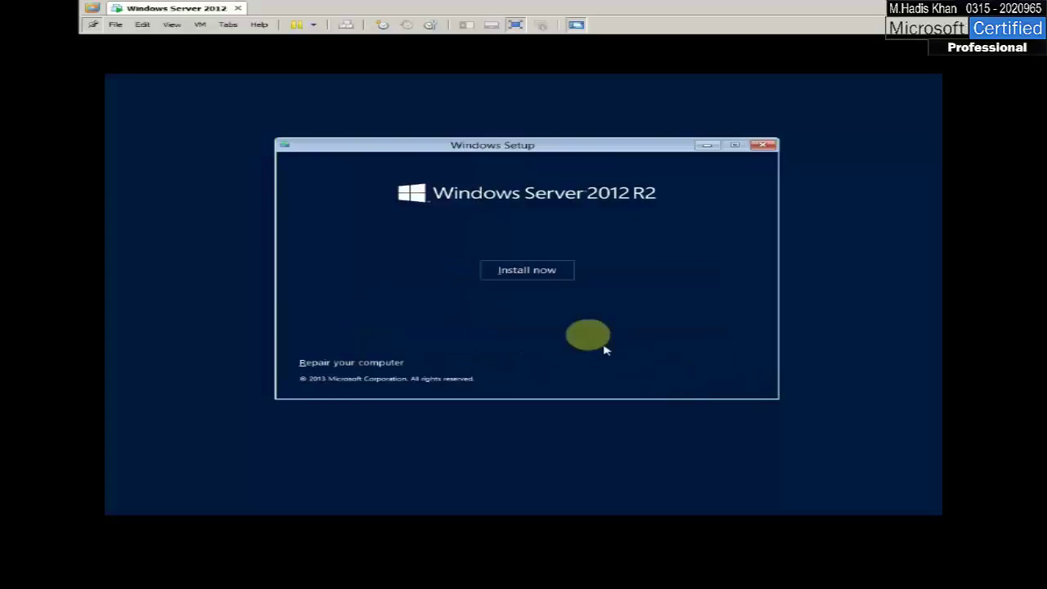
{"action": "left_click", "coordinate": [549, 278]}
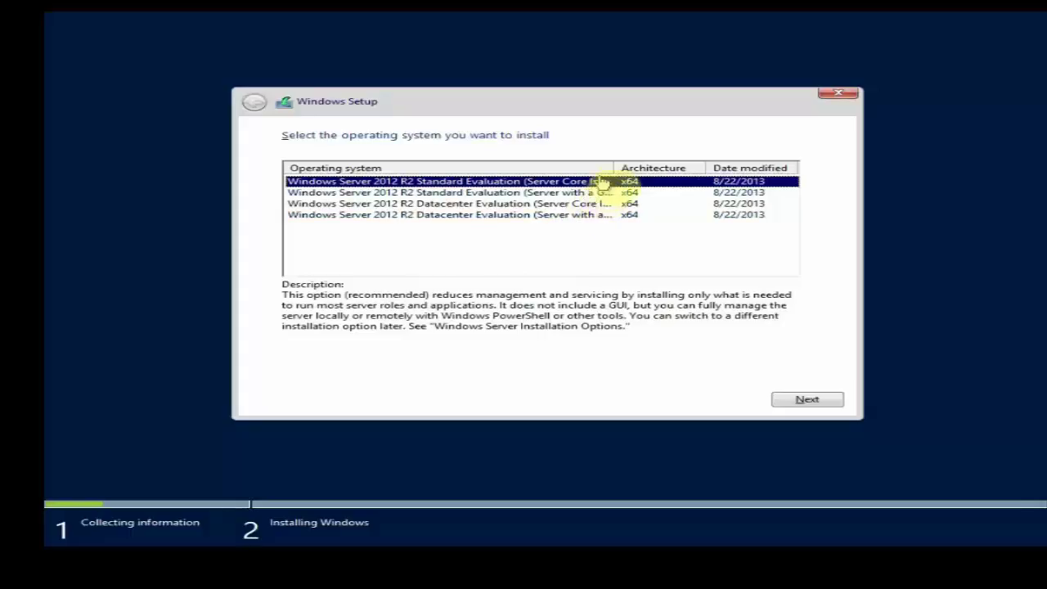
Widen the Operating system column and compare the Standard and Datacenter Server Core and GUI editions
{"action": "left_click_drag", "start_coordinate": [613, 168], "coordinate": [720, 167]}
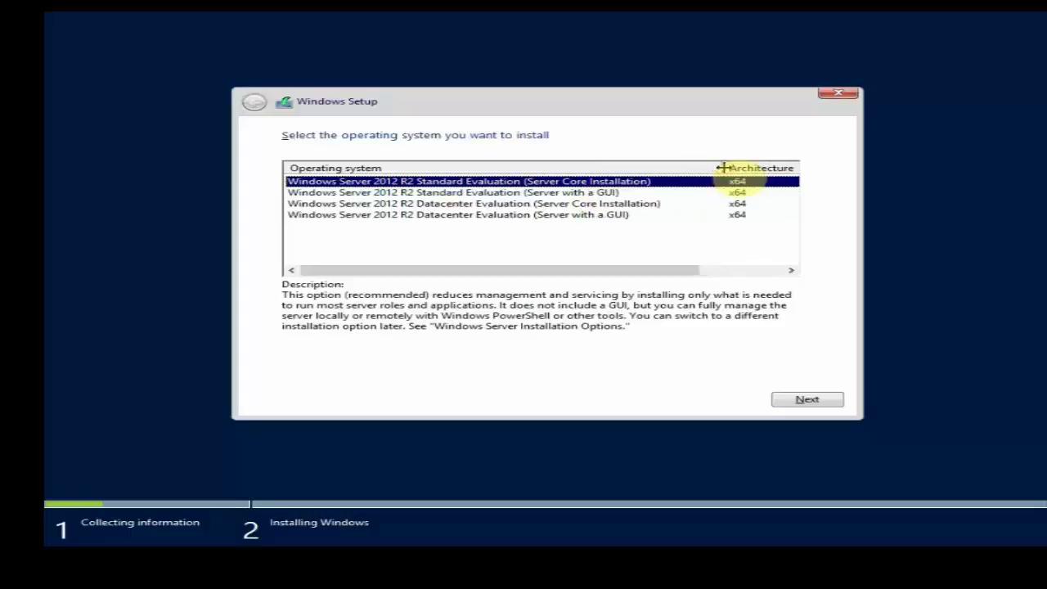
{"action": "left_click", "coordinate": [397, 193]}
{"action": "left_click", "coordinate": [431, 215]}
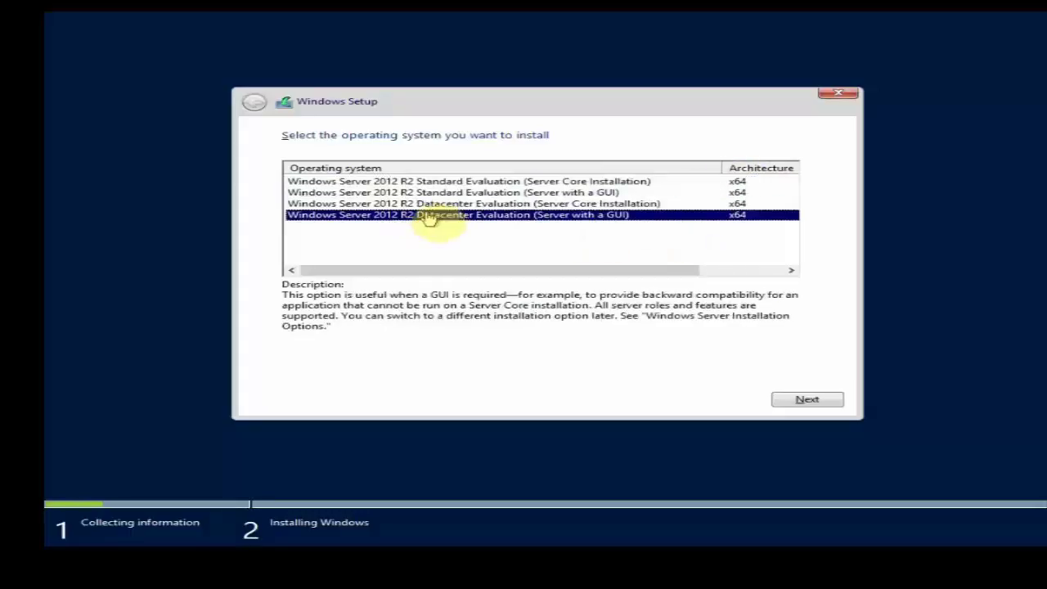
{"action": "left_click", "coordinate": [353, 181]}
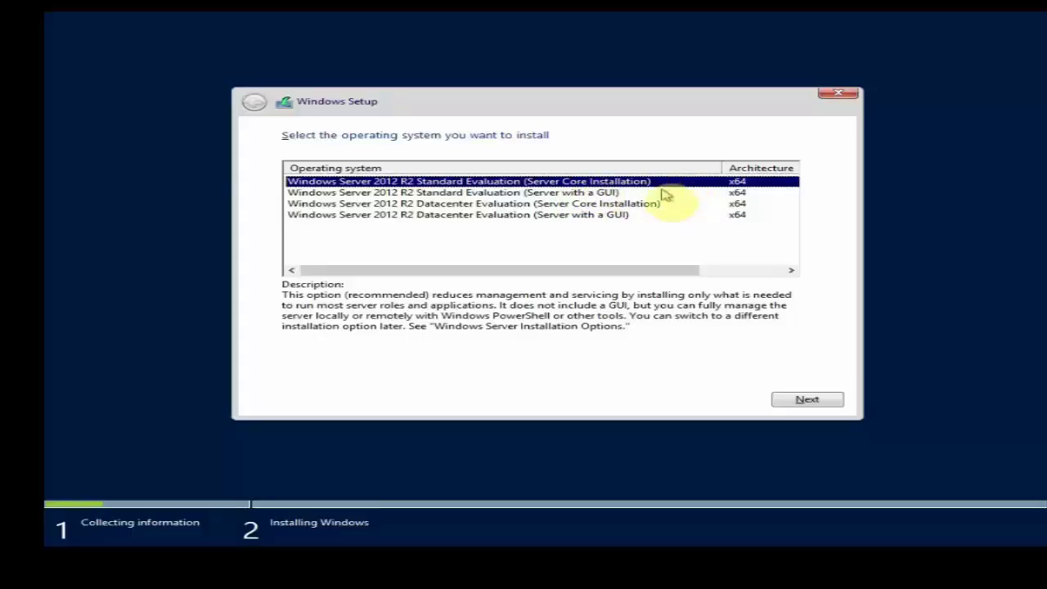
{"action": "left_click", "coordinate": [625, 205]}
{"action": "key", "text": "Up"}
{"action": "key", "text": "Up"}
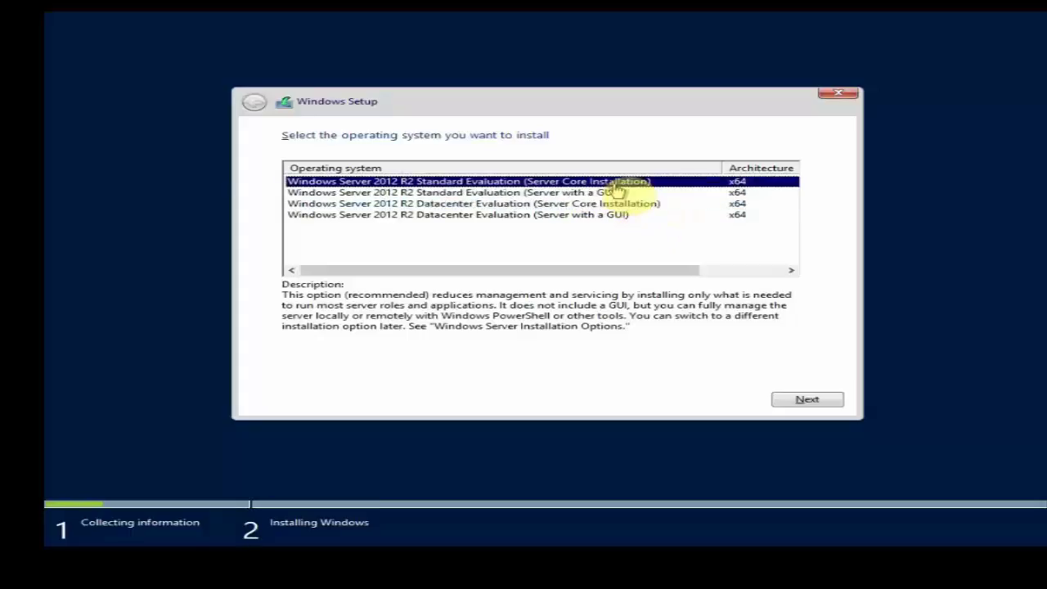
{"action": "left_click", "coordinate": [624, 204]}
{"action": "key", "text": "Up"}
{"action": "key", "text": "Up"}
{"action": "left_click", "coordinate": [625, 204]}
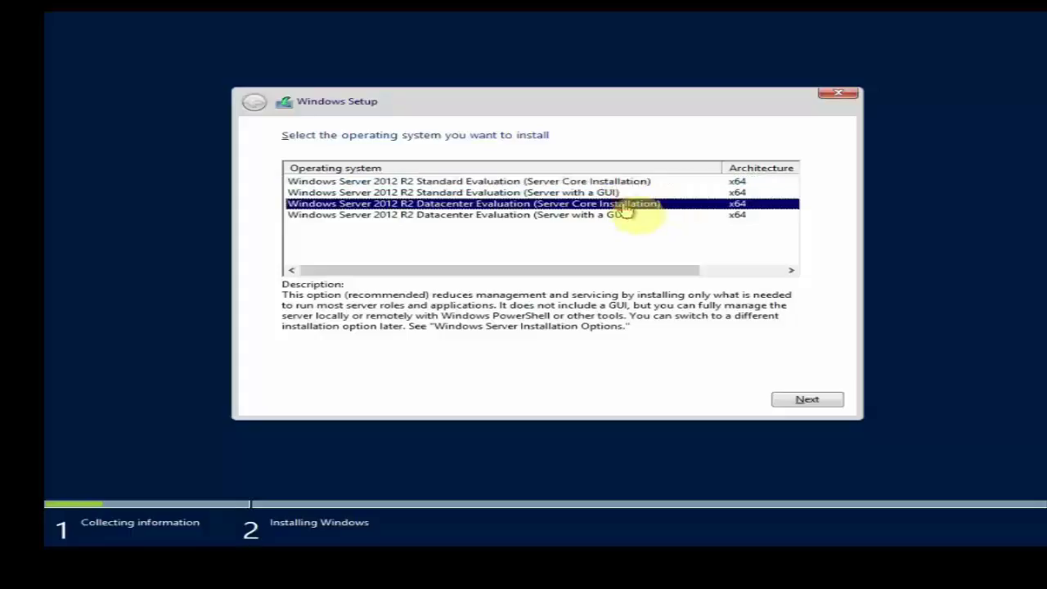
{"action": "key", "text": "Up"}
{"action": "key", "text": "Up"}
{"action": "left_click", "coordinate": [624, 205]}
{"action": "left_click", "coordinate": [613, 181]}
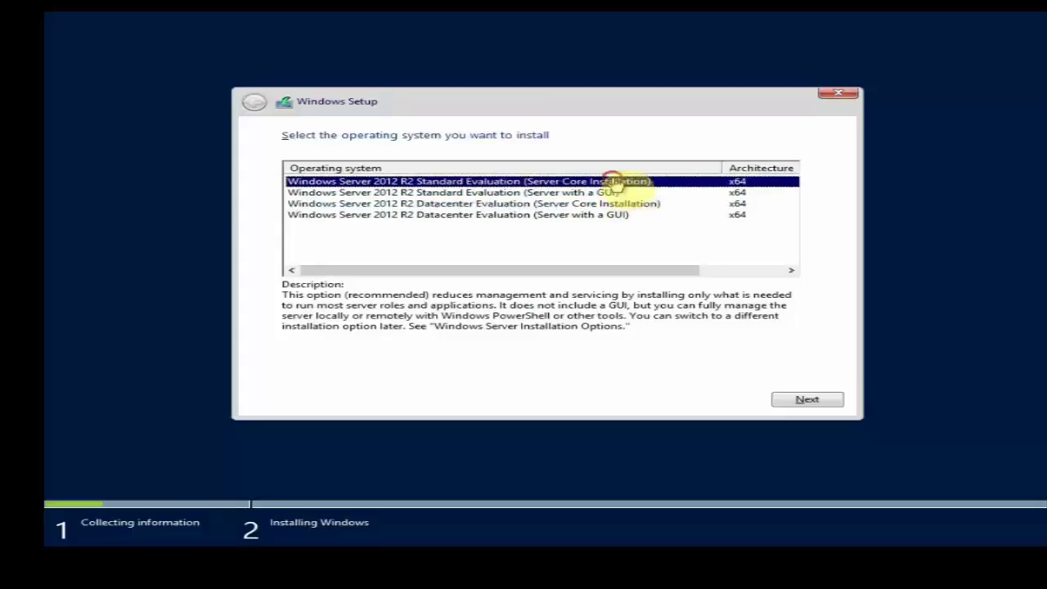
Settle on Windows Server 2012 R2 Standard Evaluation (Server with a GUI) and continue
{"action": "left_click", "coordinate": [608, 196]}
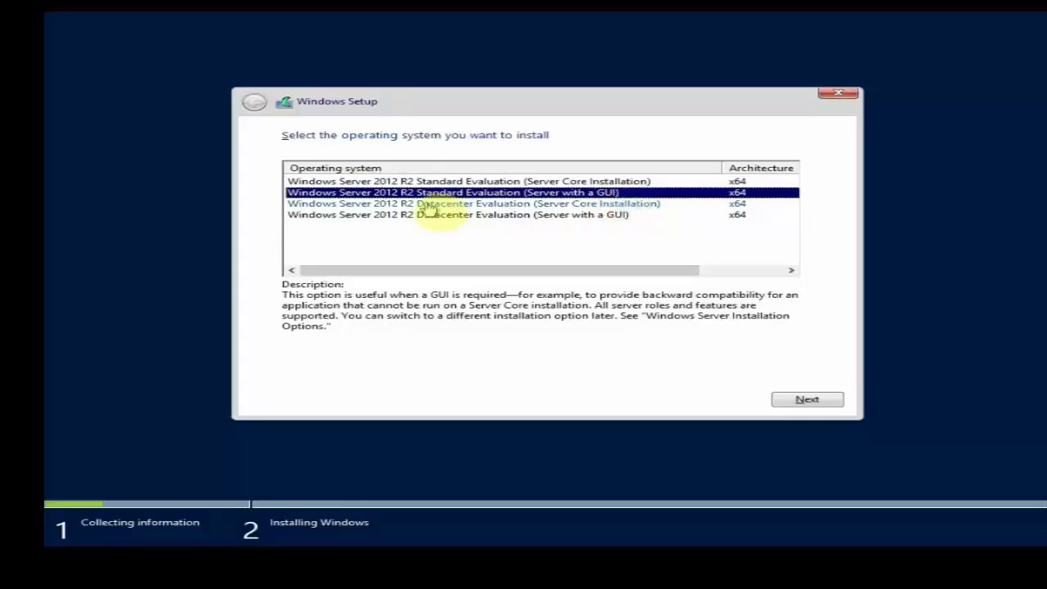
{"action": "left_click", "coordinate": [497, 216]}
{"action": "left_click", "coordinate": [472, 197]}
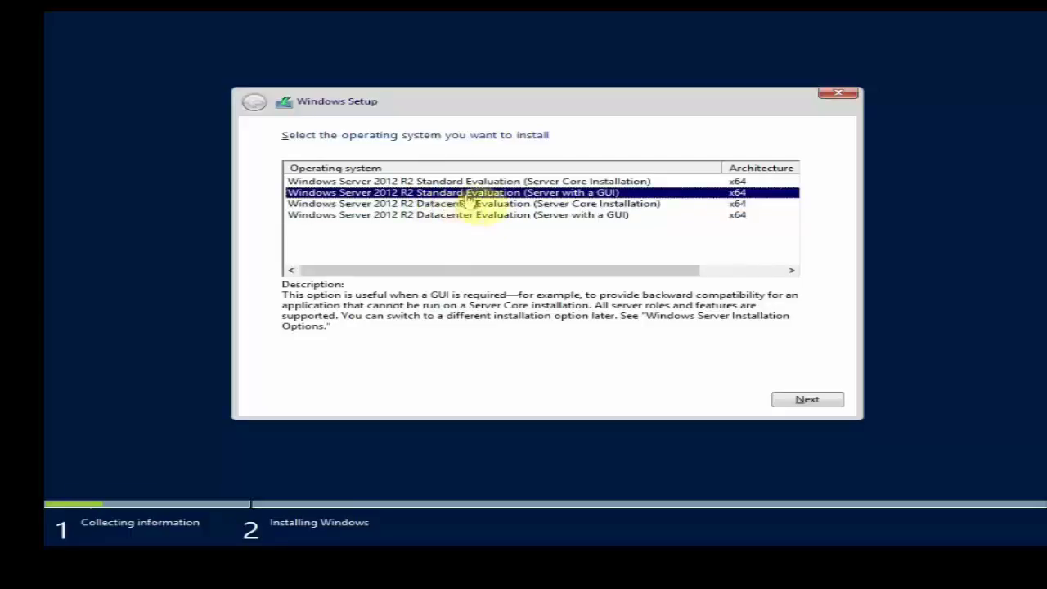
{"action": "left_click", "coordinate": [486, 216]}
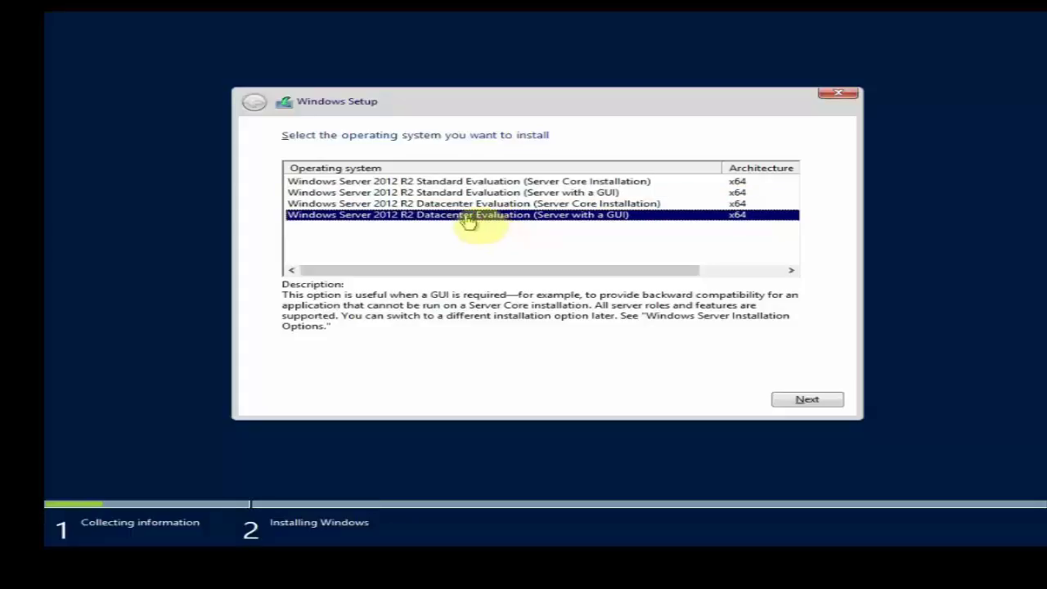
{"action": "left_click", "coordinate": [463, 195]}
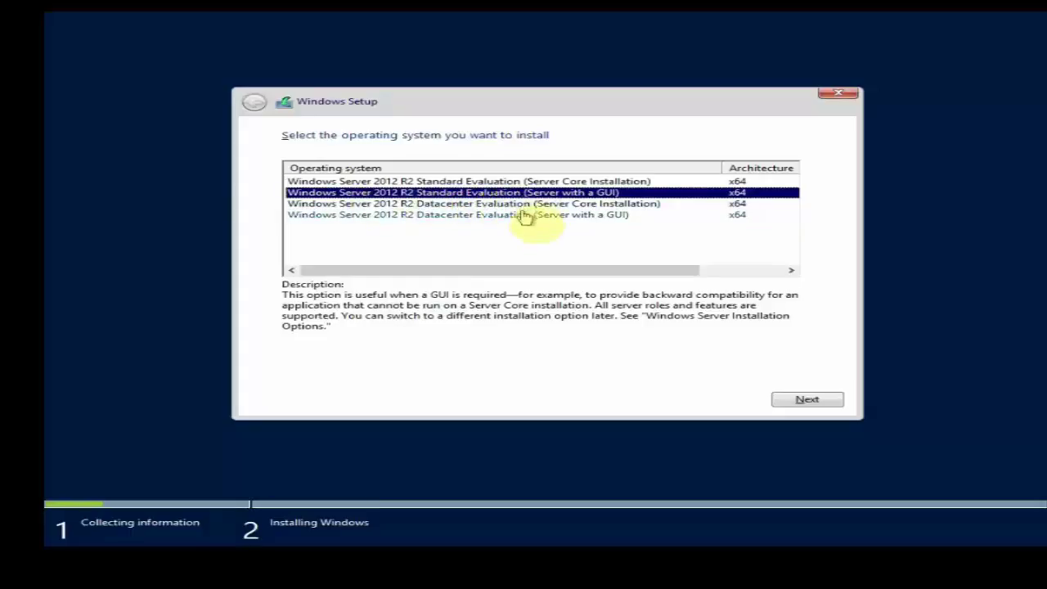
{"action": "left_click", "coordinate": [522, 216]}
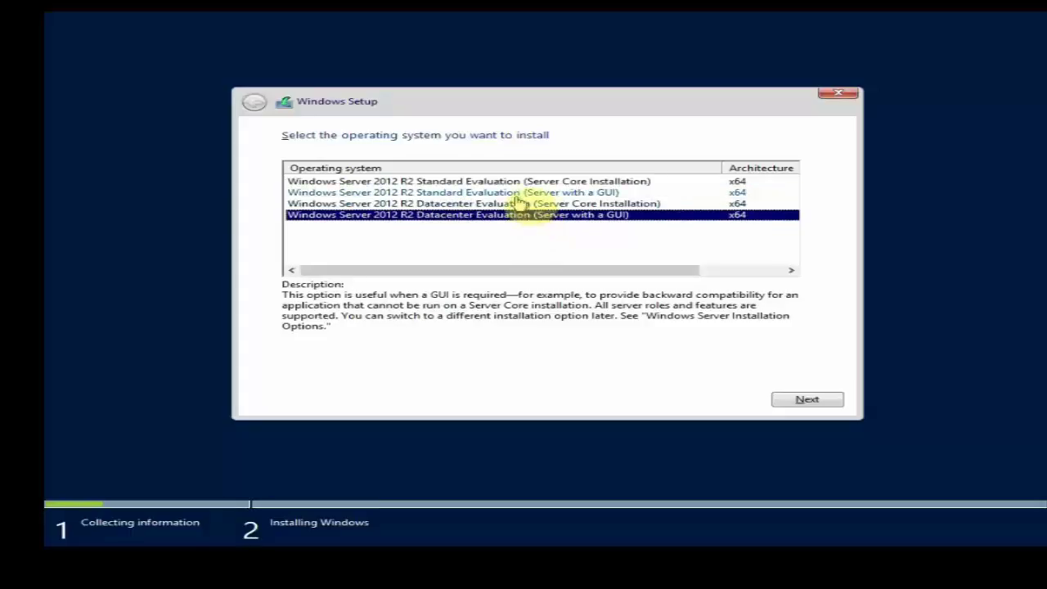
{"action": "left_click", "coordinate": [494, 195]}
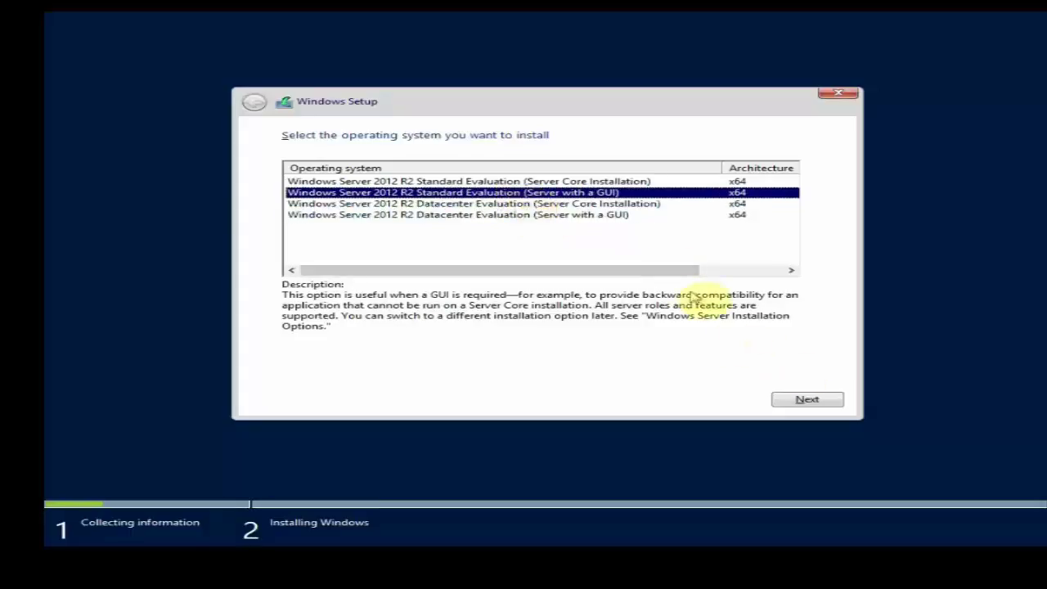
{"action": "left_click_drag", "start_coordinate": [684, 271], "coordinate": [781, 274]}
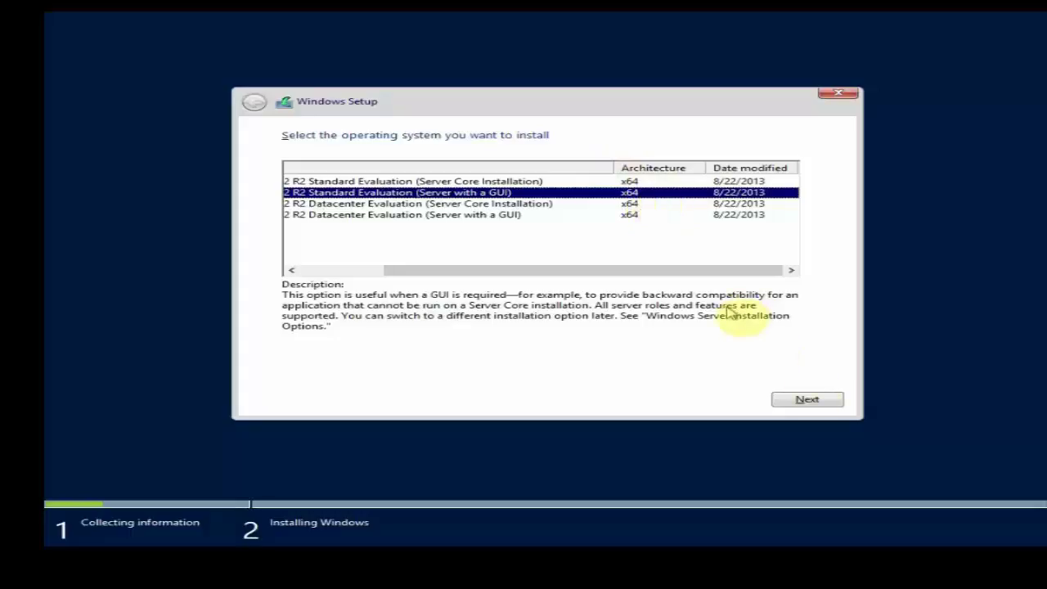
{"action": "left_click", "coordinate": [788, 401]}
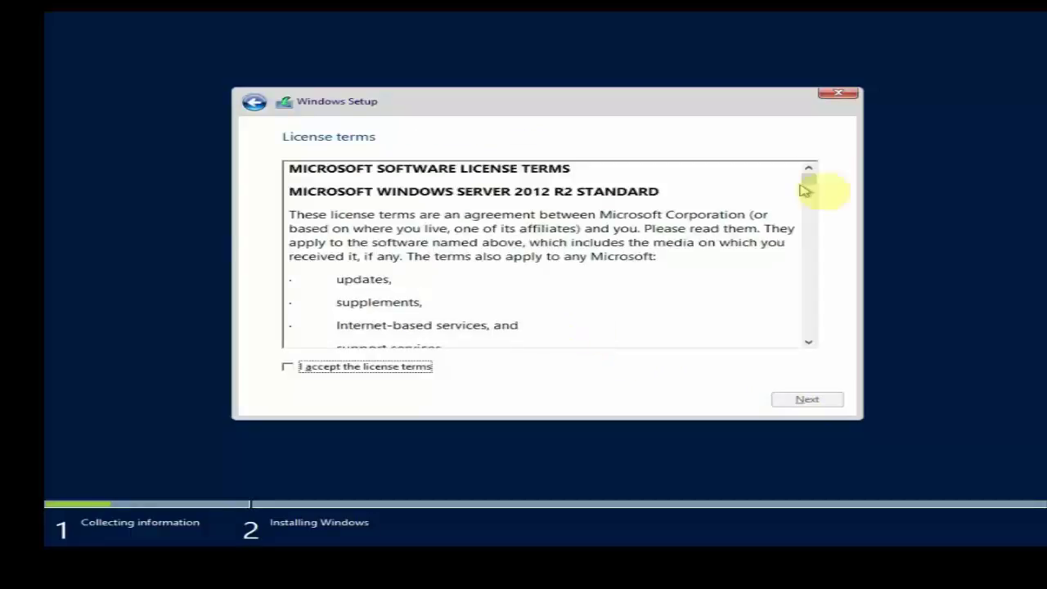
Scroll through the license text, tick 'I accept the license terms' and continue
{"action": "left_click_drag", "start_coordinate": [807, 180], "coordinate": [801, 346]}
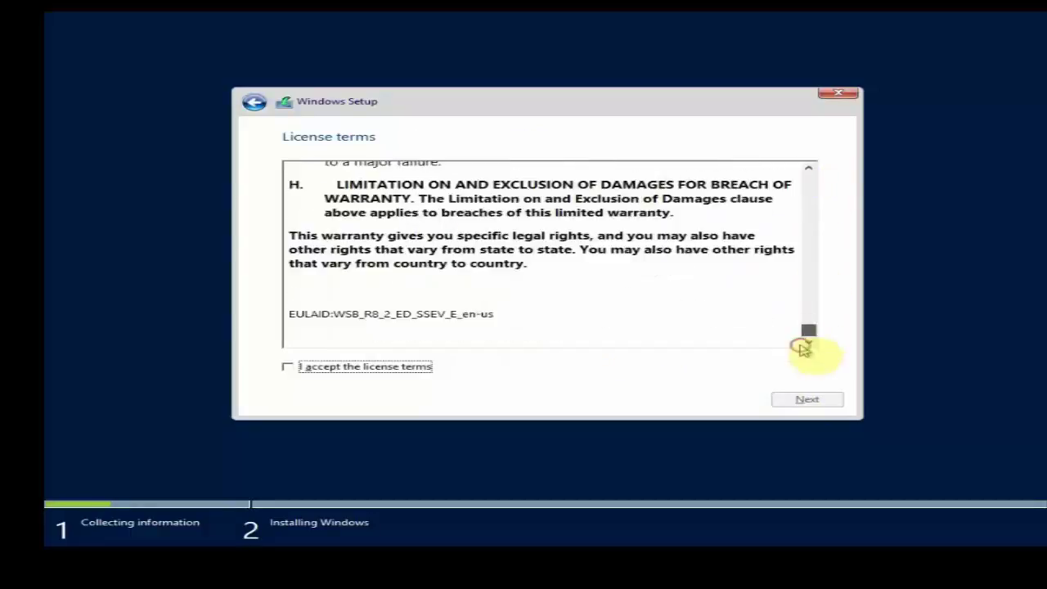
{"action": "left_click", "coordinate": [286, 368]}
{"action": "left_click", "coordinate": [833, 404]}
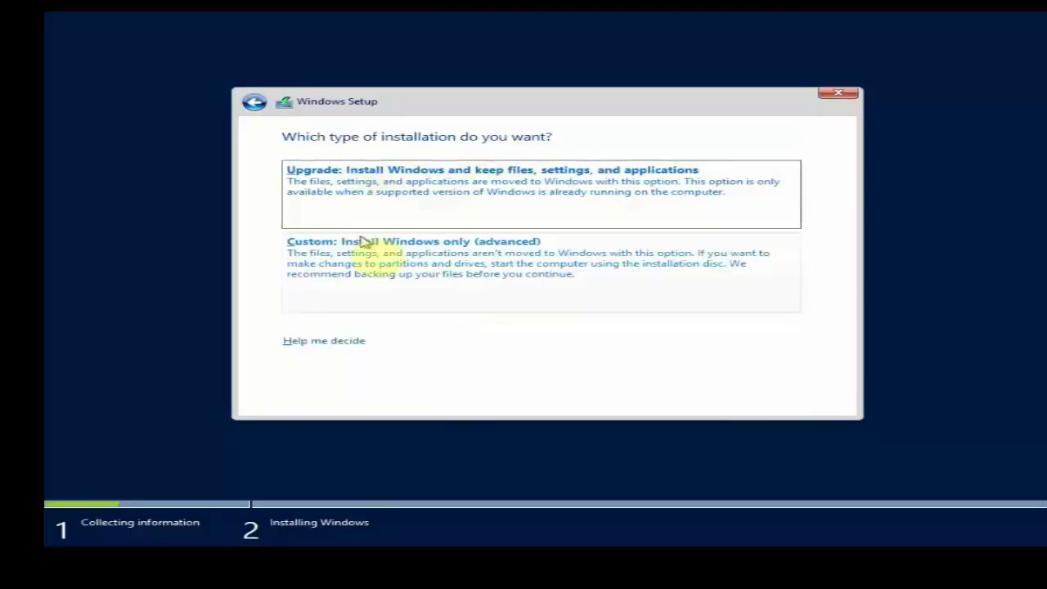
Choose 'Custom: Install Windows only (advanced)' as the installation type
{"action": "left_click", "coordinate": [420, 290]}
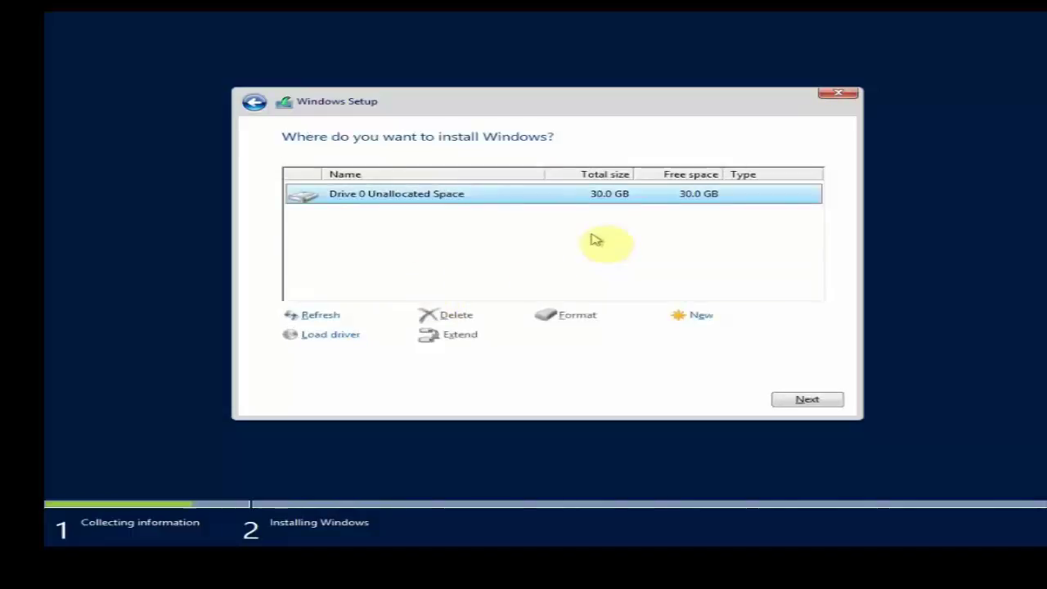
Create a partition on Drive 0's 30.0 GB unallocated space, accept system partitions, install to Partition 2
{"action": "left_click", "coordinate": [697, 322]}
{"action": "left_click", "coordinate": [713, 335]}
{"action": "left_click", "coordinate": [708, 336]}
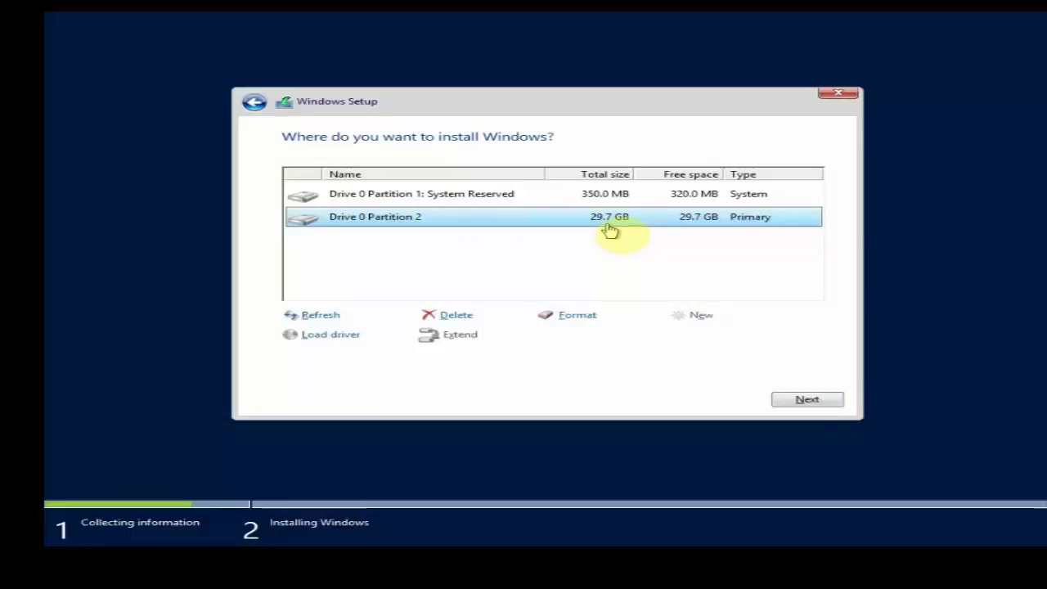
{"action": "left_click", "coordinate": [809, 398]}
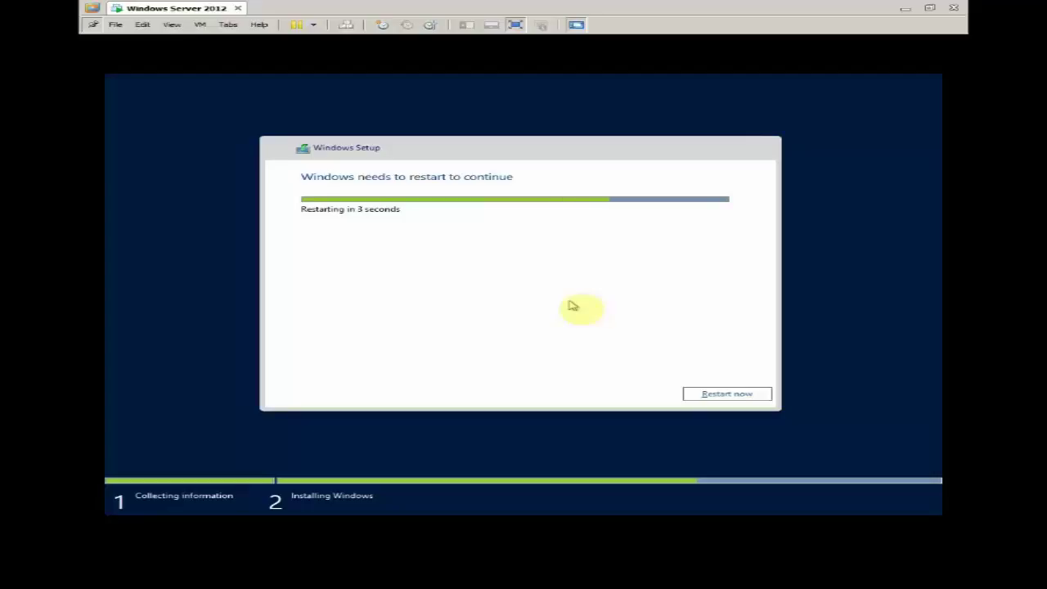
Restart the virtual machine now and exit full-screen mode while it boots
{"action": "left_click", "coordinate": [734, 393]}
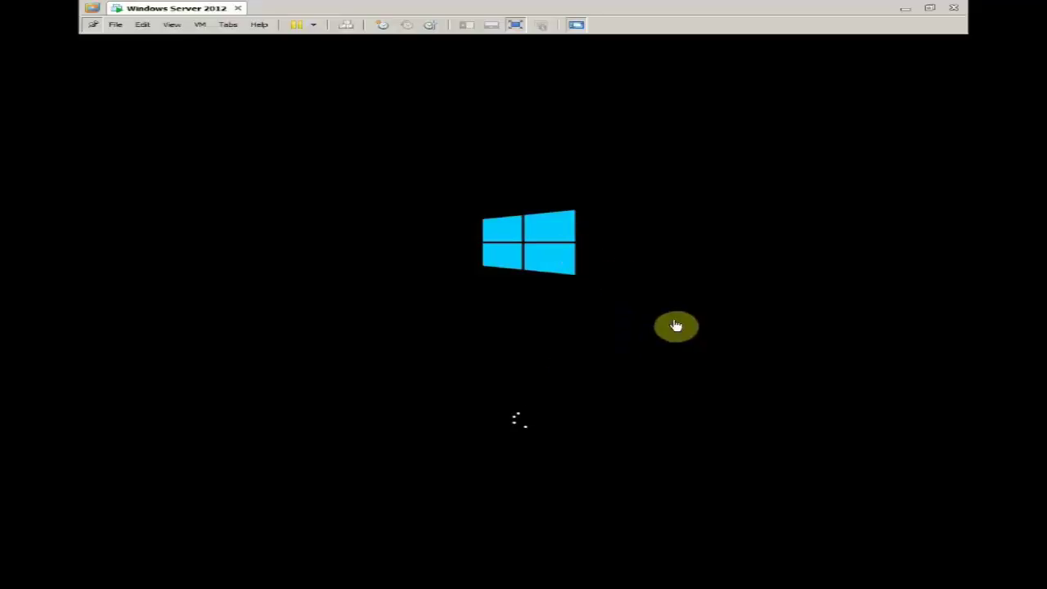
{"action": "left_click", "coordinate": [515, 25]}
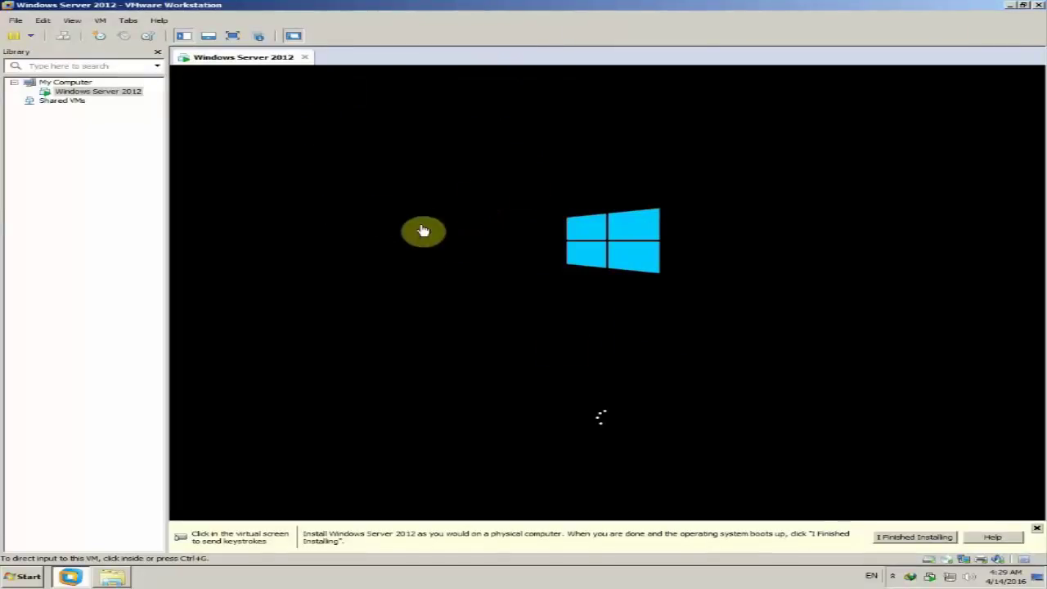
Select the Windows Server 2012 VM, minimize VMware Workstation, and refresh the host desktop
{"action": "left_click", "coordinate": [82, 92]}
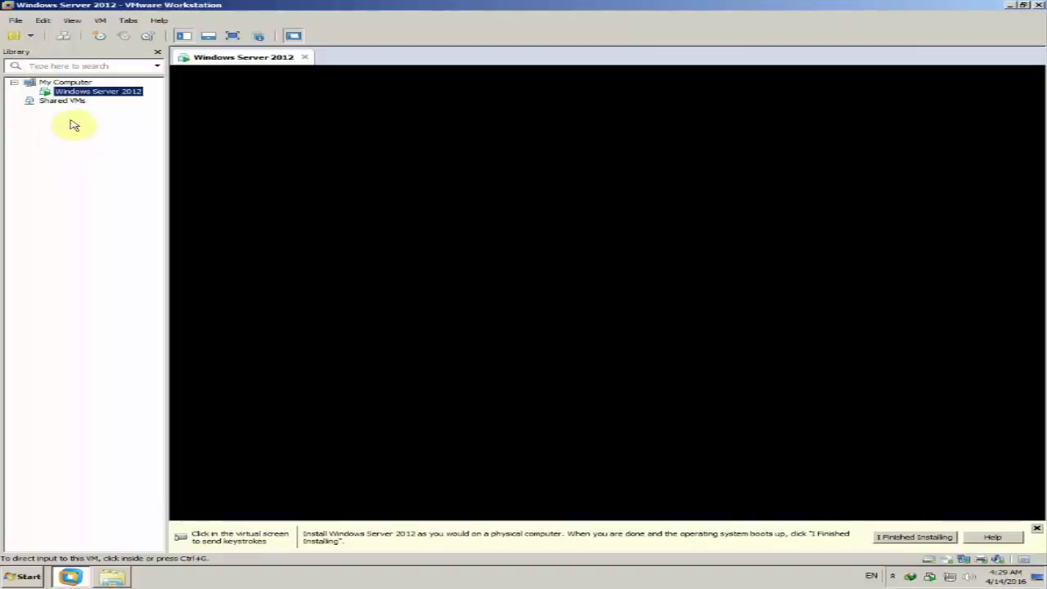
{"action": "left_click", "coordinate": [1011, 7]}
{"action": "right_click", "coordinate": [561, 117]}
{"action": "left_click", "coordinate": [595, 140]}
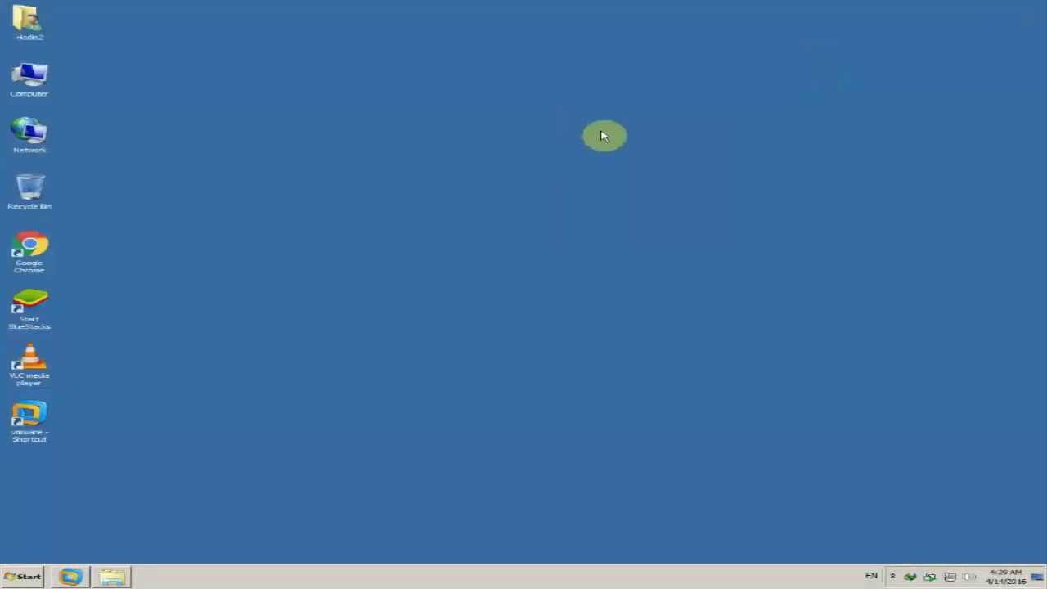
{"action": "double_click", "coordinate": [31, 80]}
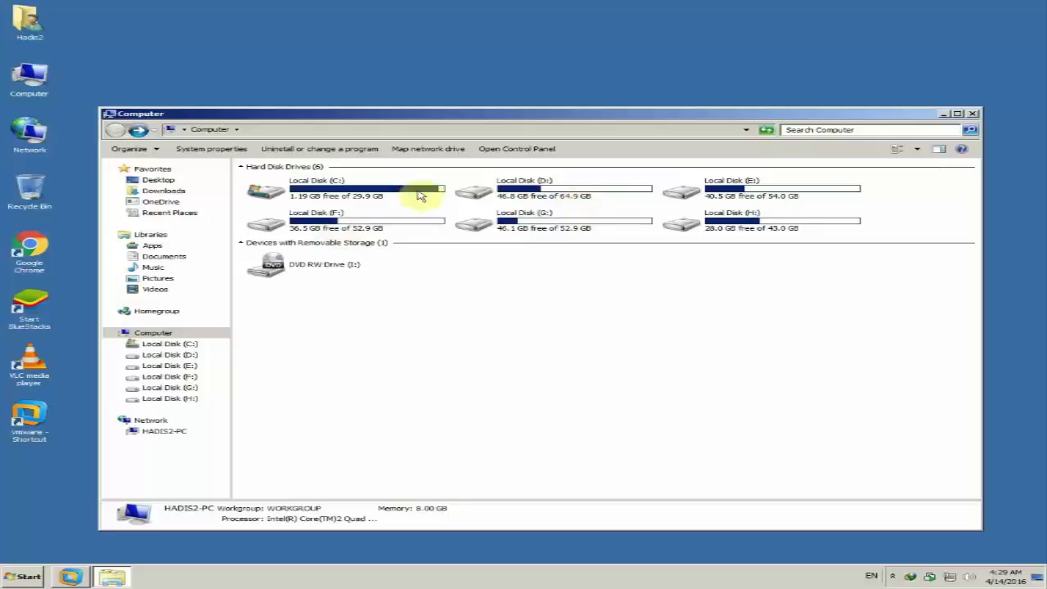
{"action": "left_click", "coordinate": [971, 116]}
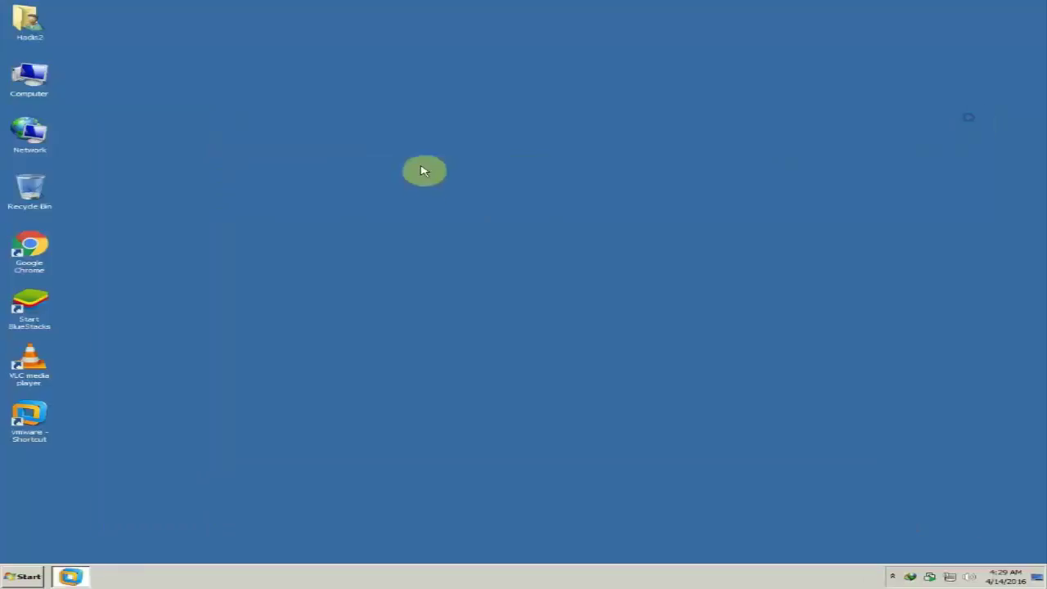
{"action": "right_click", "coordinate": [430, 188]}
{"action": "left_click", "coordinate": [440, 211]}
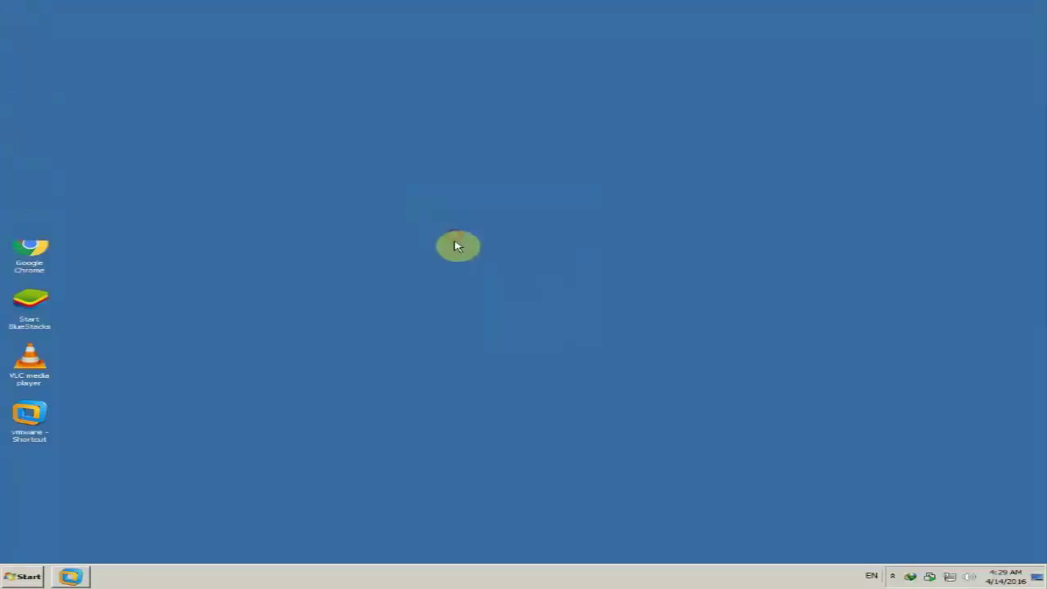
Restore VMware from the taskbar, select the Windows Server 2012 VM in the Library, and view it full screen
{"action": "left_click", "coordinate": [72, 575]}
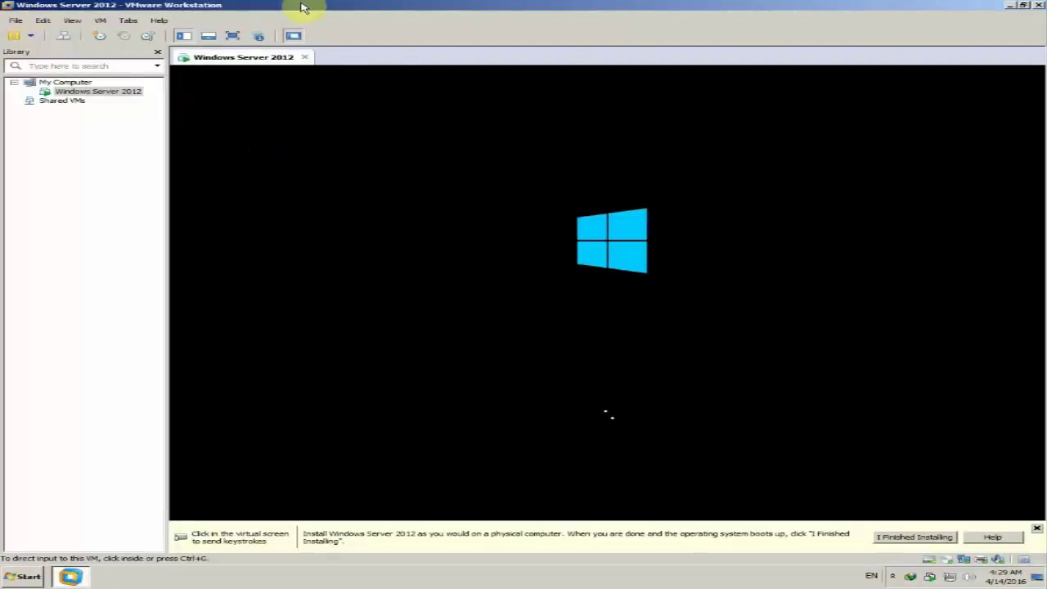
{"action": "left_click", "coordinate": [87, 157]}
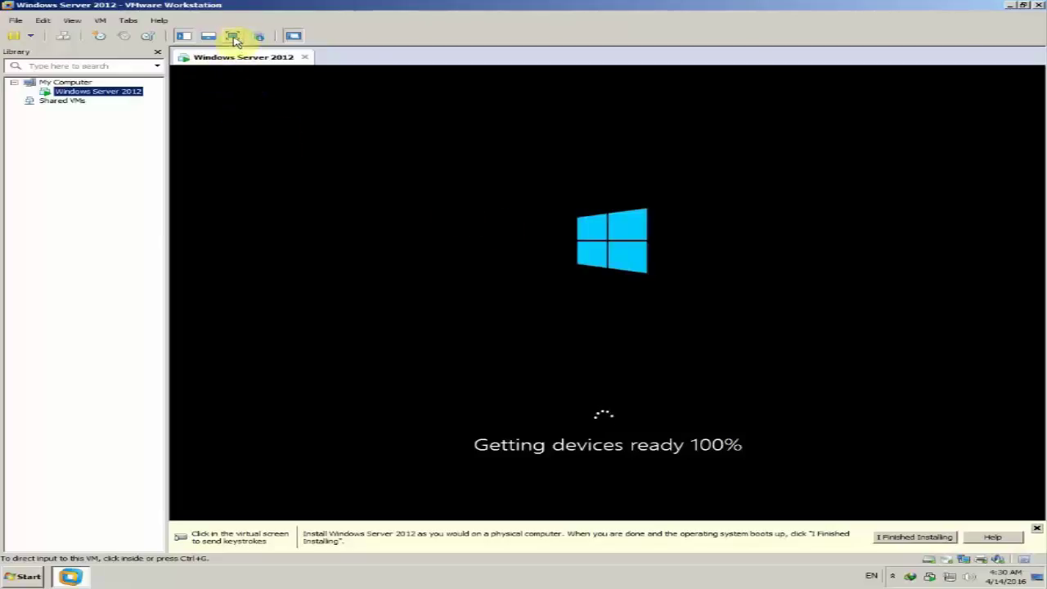
{"action": "left_click", "coordinate": [233, 36]}
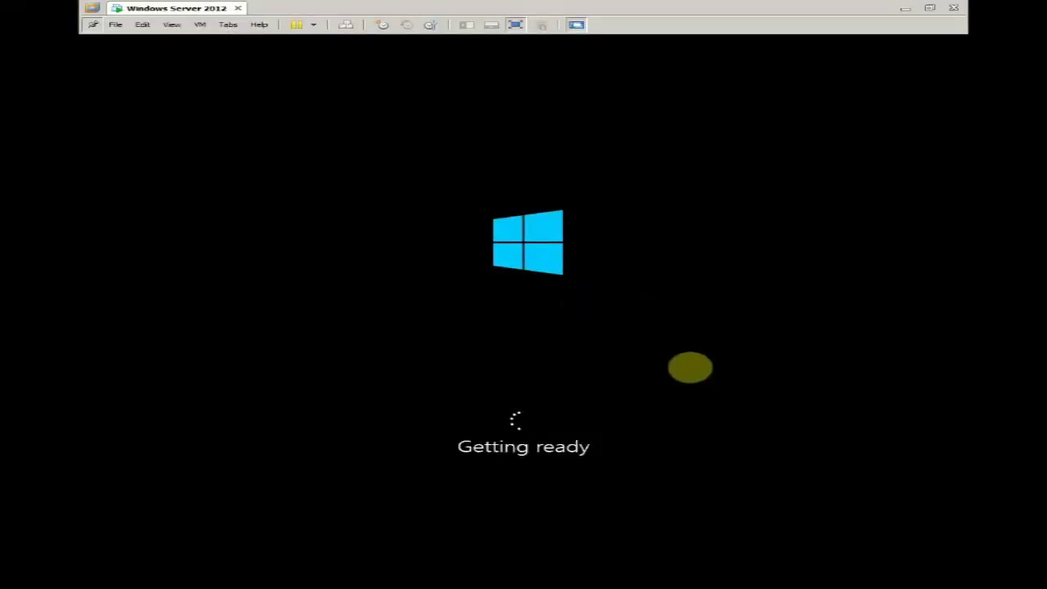
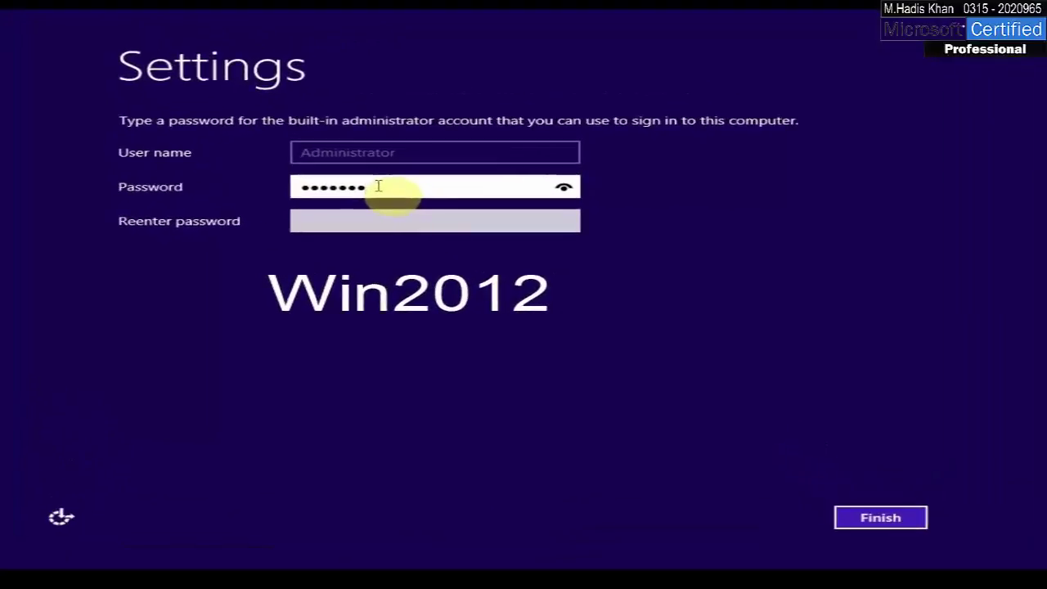
Enter and reveal-check a new Administrator password, confirm it, and finish setup
{"action": "left_click", "coordinate": [564, 189]}
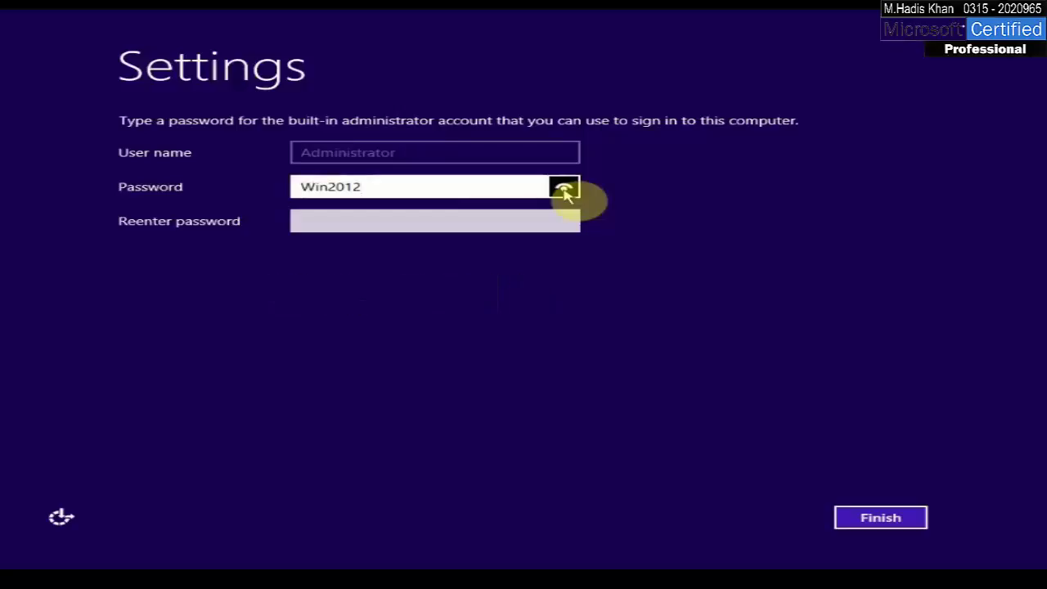
{"action": "left_click", "coordinate": [554, 220]}
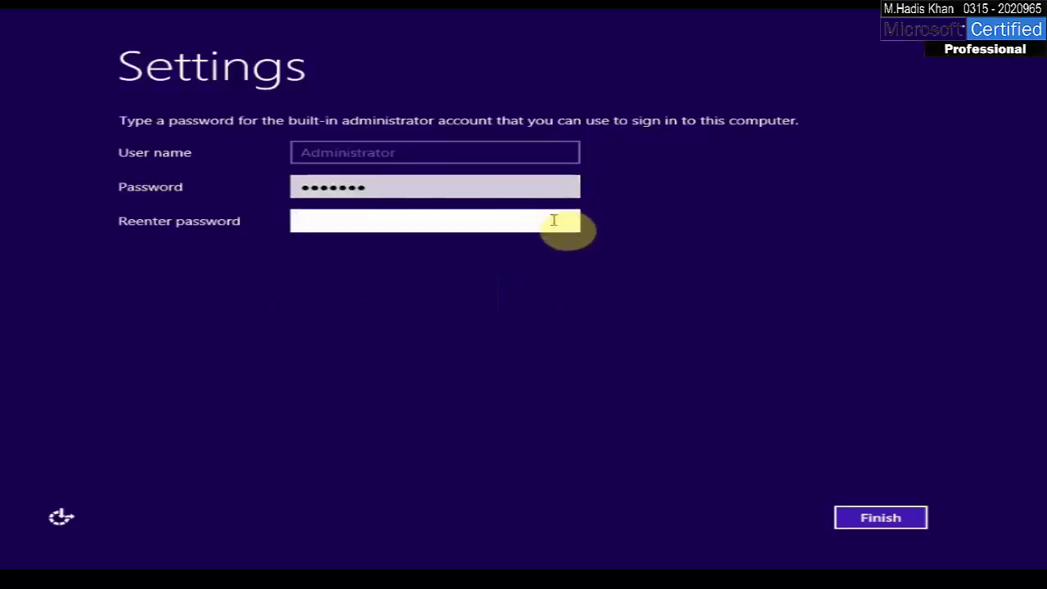
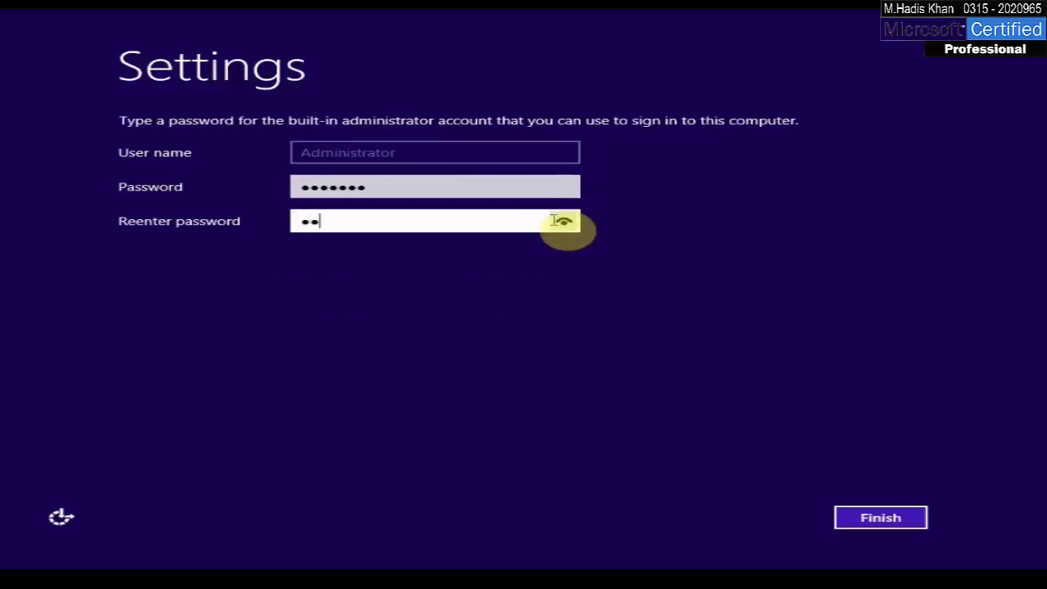
{"action": "left_click", "coordinate": [853, 523]}
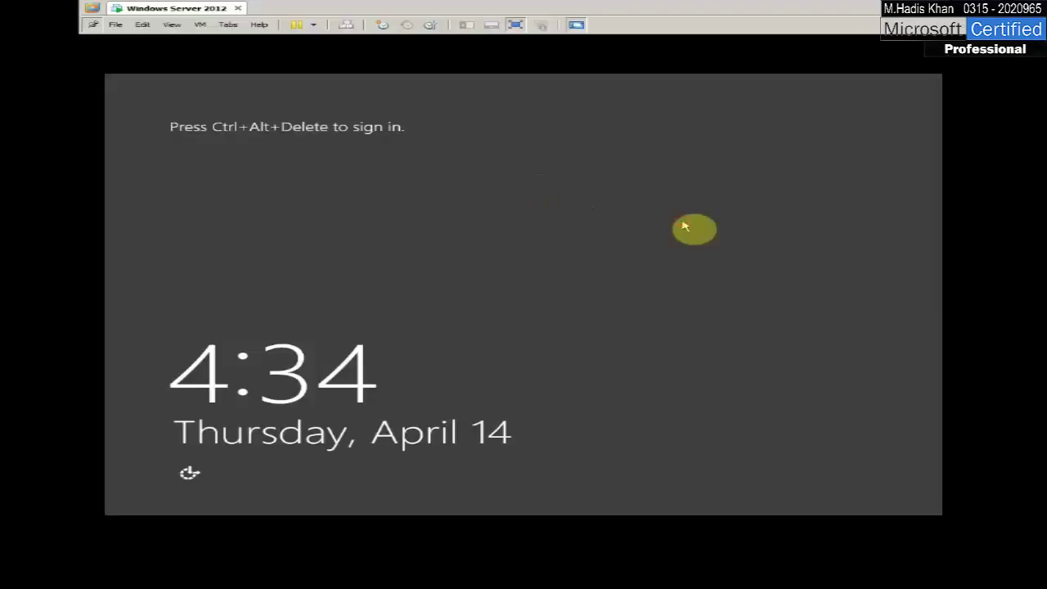
Use Ctrl+Alt+Insert at the lock screen and sign in as Administrator with the account password
{"action": "key", "text": "ctrl+alt+Insert"}
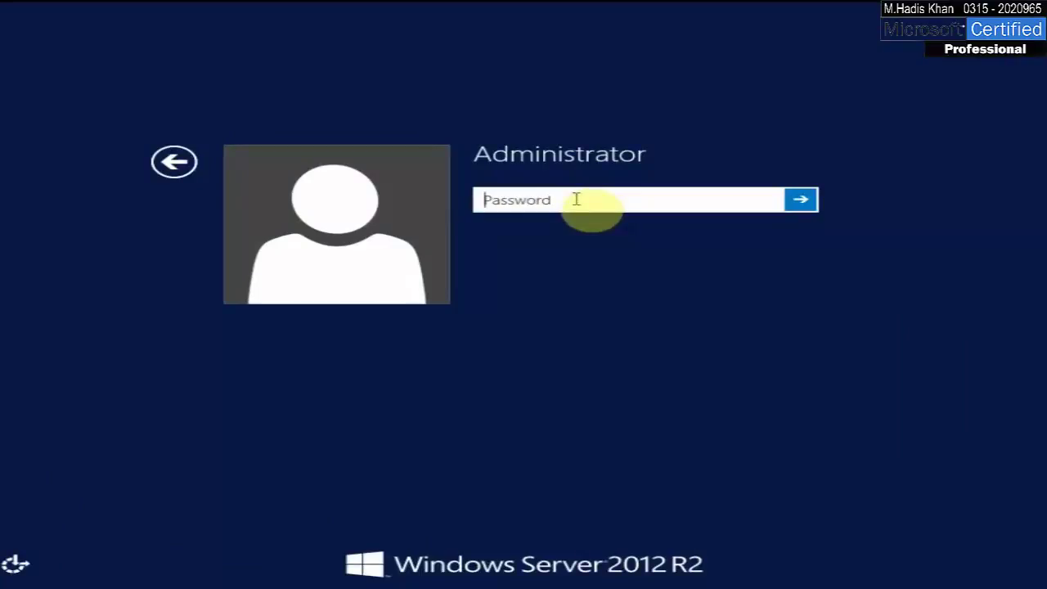
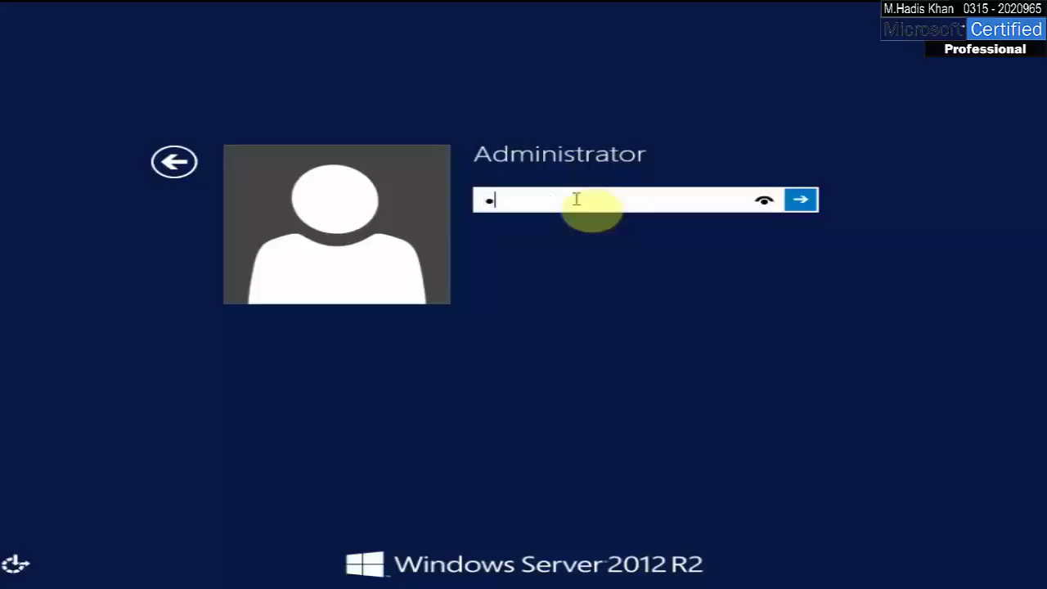
{"action": "key", "text": "Return"}
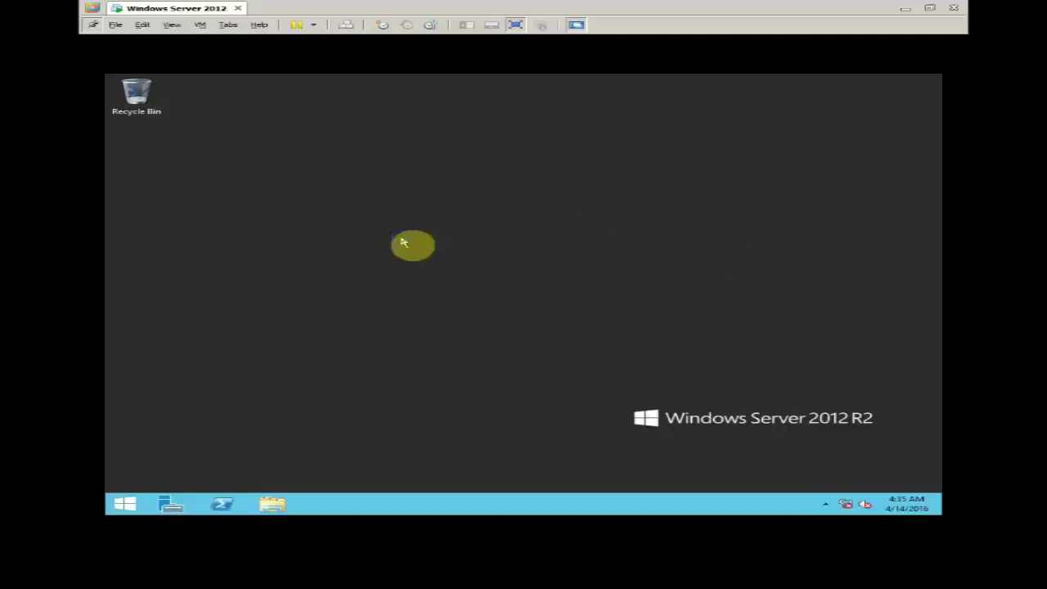
{"action": "right_click", "coordinate": [423, 266]}
{"action": "left_click", "coordinate": [427, 269]}
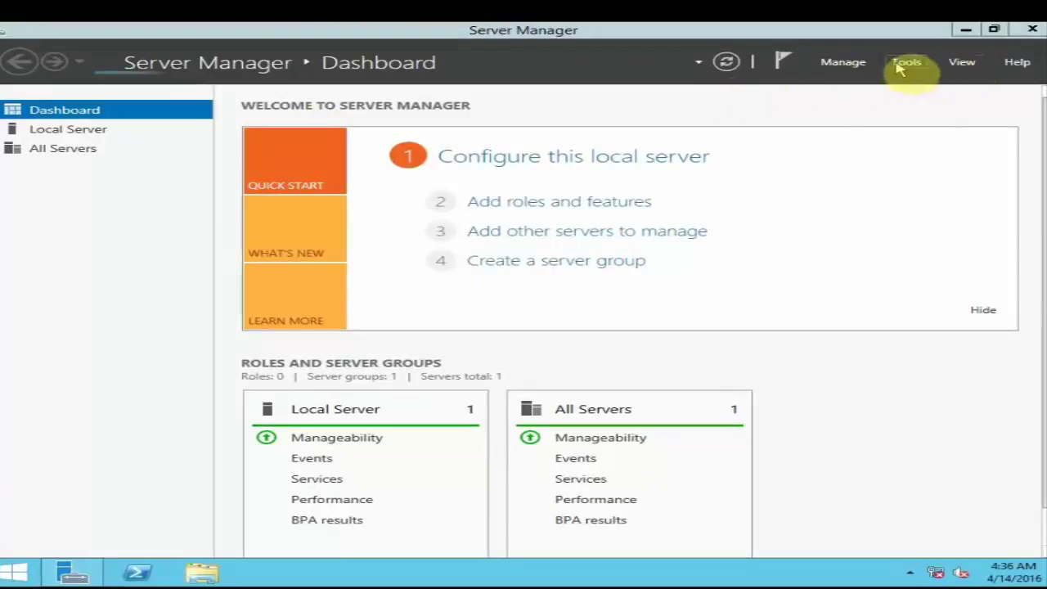
{"action": "left_click", "coordinate": [860, 34]}
{"action": "left_click_drag", "start_coordinate": [860, 34], "coordinate": [687, 100]}
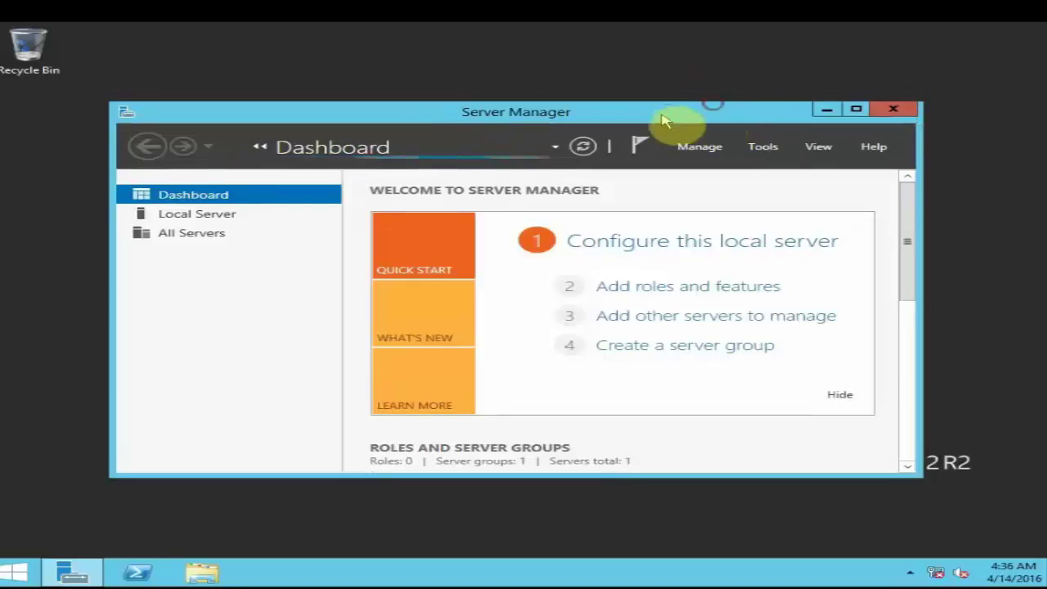
{"action": "left_click_drag", "start_coordinate": [588, 105], "coordinate": [577, 133]}
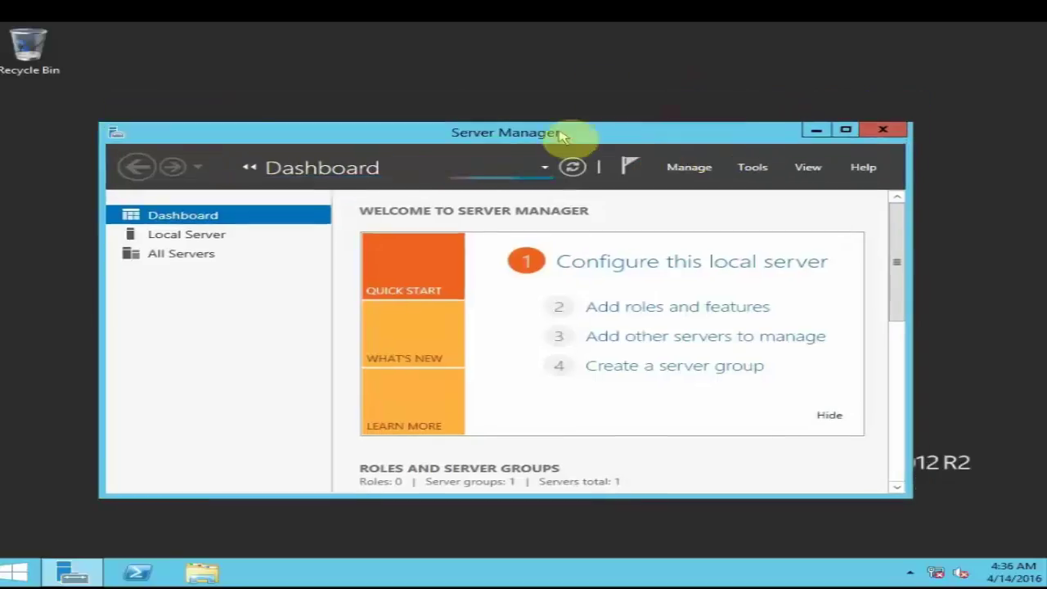
{"action": "left_click", "coordinate": [893, 131]}
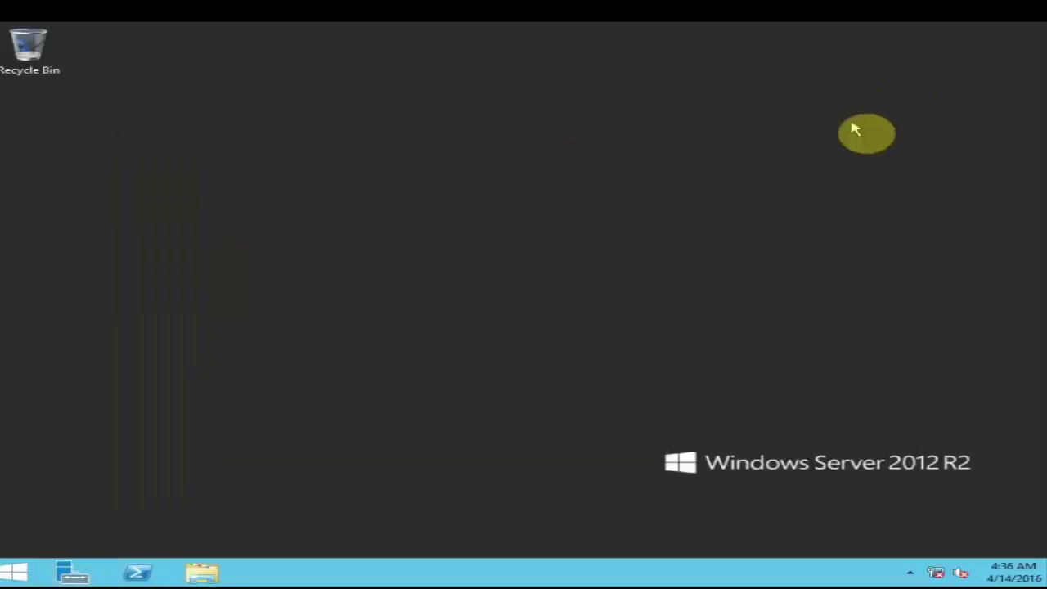
Refresh the desktop, then shut down Windows as a planned shutdown with the comment 'mm'
{"action": "right_click", "coordinate": [485, 164]}
{"action": "left_click", "coordinate": [513, 204]}
{"action": "key", "text": "alt+F4"}
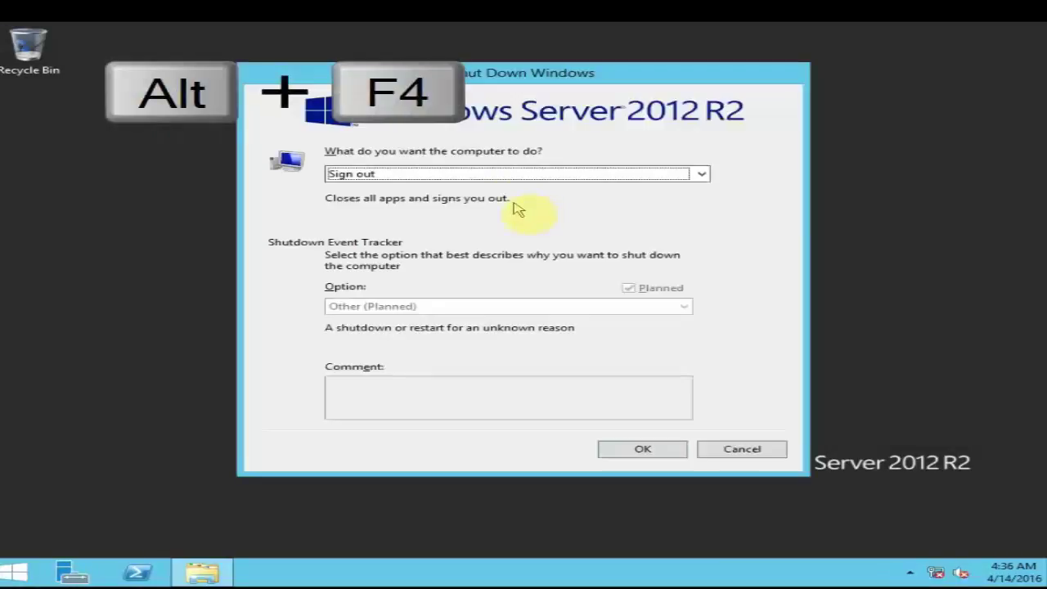
{"action": "left_click", "coordinate": [504, 173]}
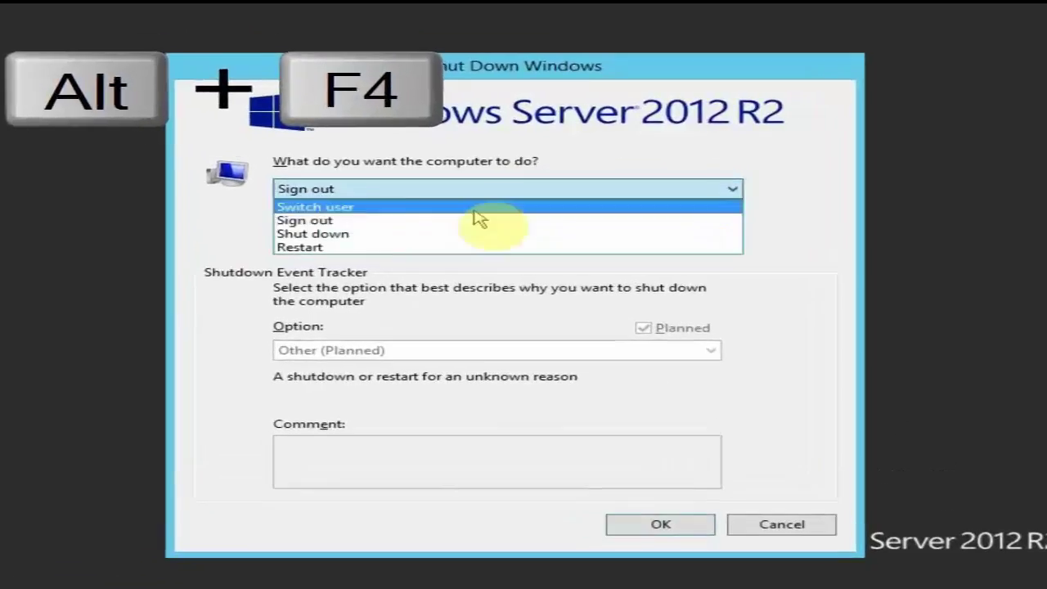
{"action": "left_click", "coordinate": [469, 209]}
{"action": "left_click", "coordinate": [346, 467]}
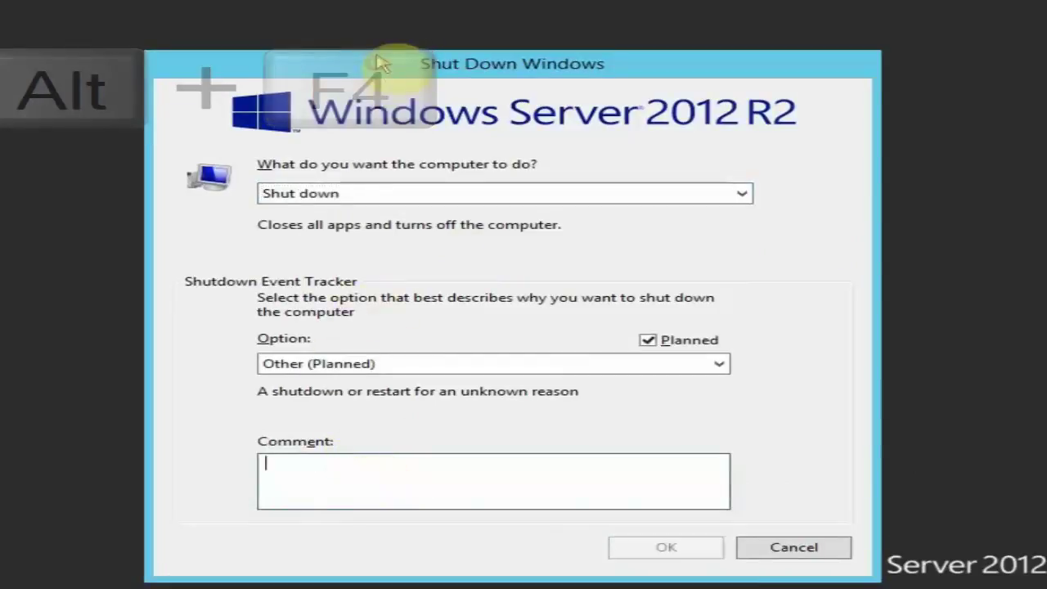
{"action": "left_click", "coordinate": [297, 444]}
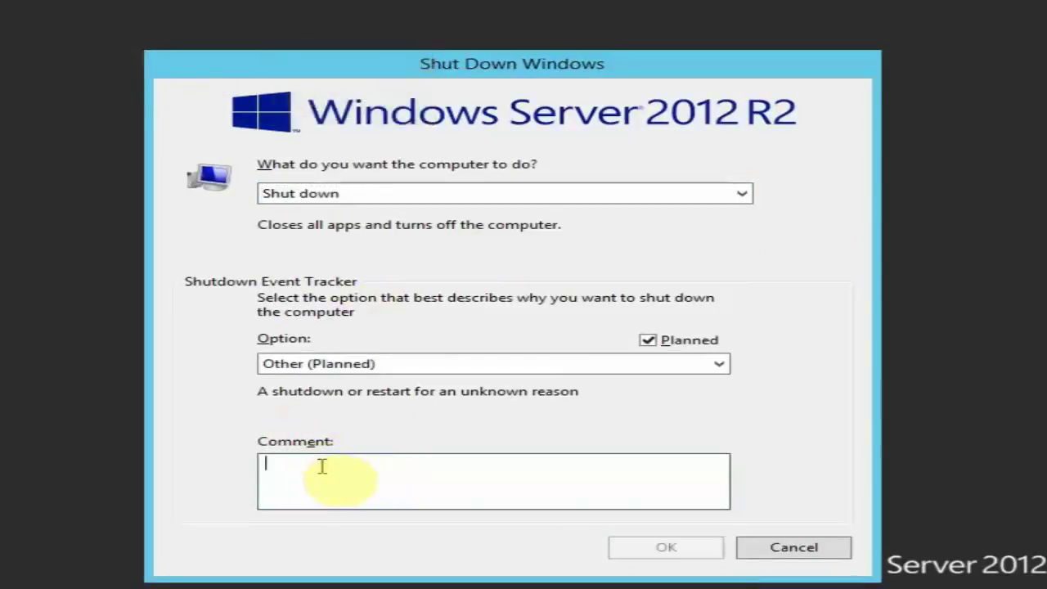
{"action": "type", "text": "mm"}
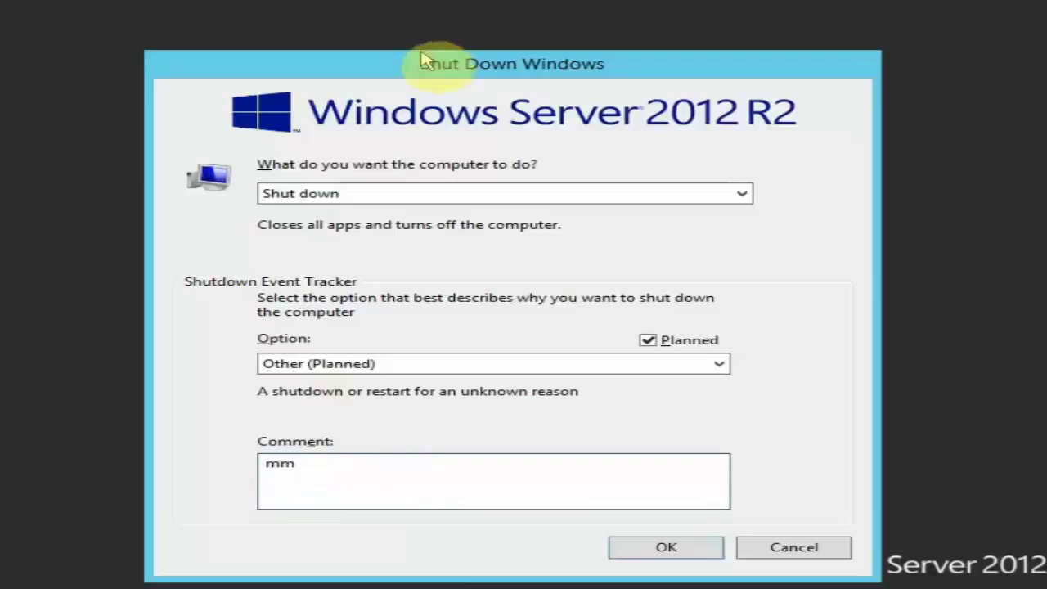
{"action": "left_click", "coordinate": [699, 553]}
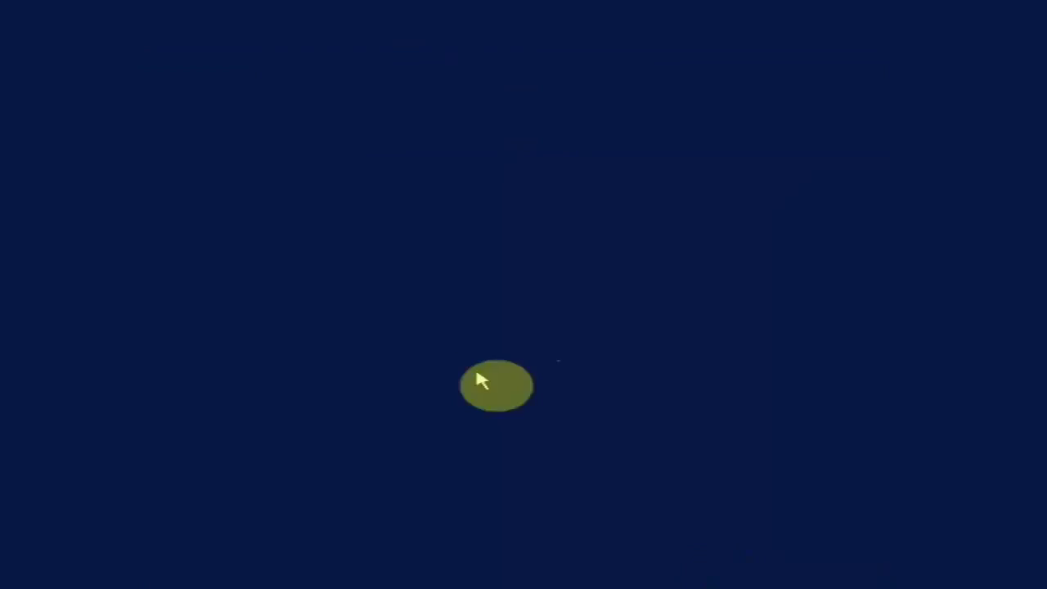